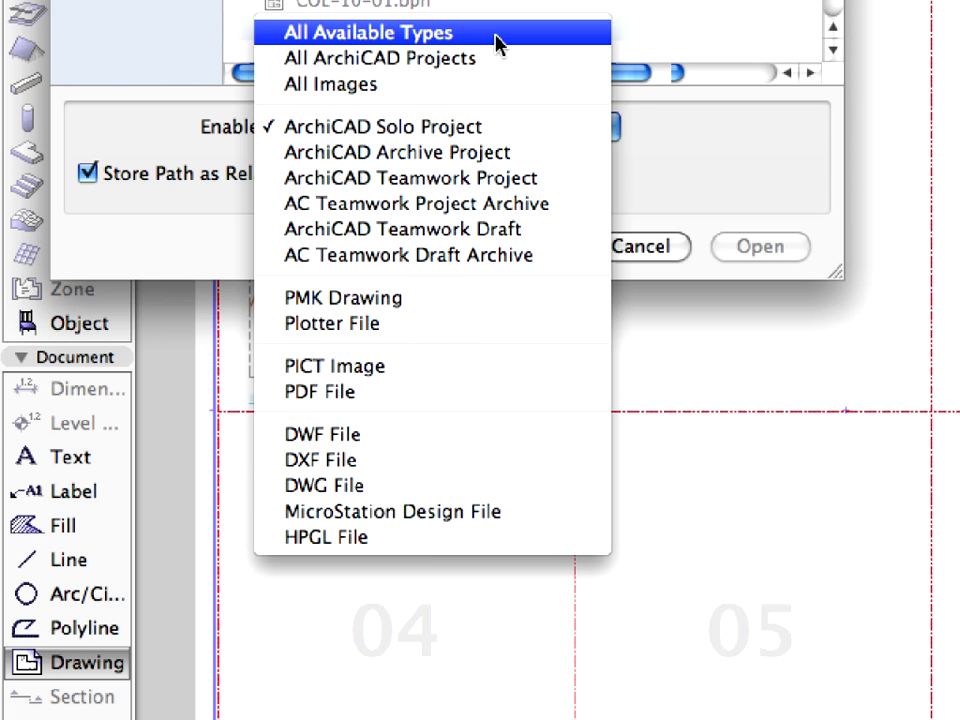
Place the Hoistway Details and other files, then relink drawing 04 to COL-10-01-06-Updated Explanation Figure.png
{"action": "left_click", "coordinate": [497, 45]}
{"action": "left_click", "coordinate": [586, 192], "text": "shift"}
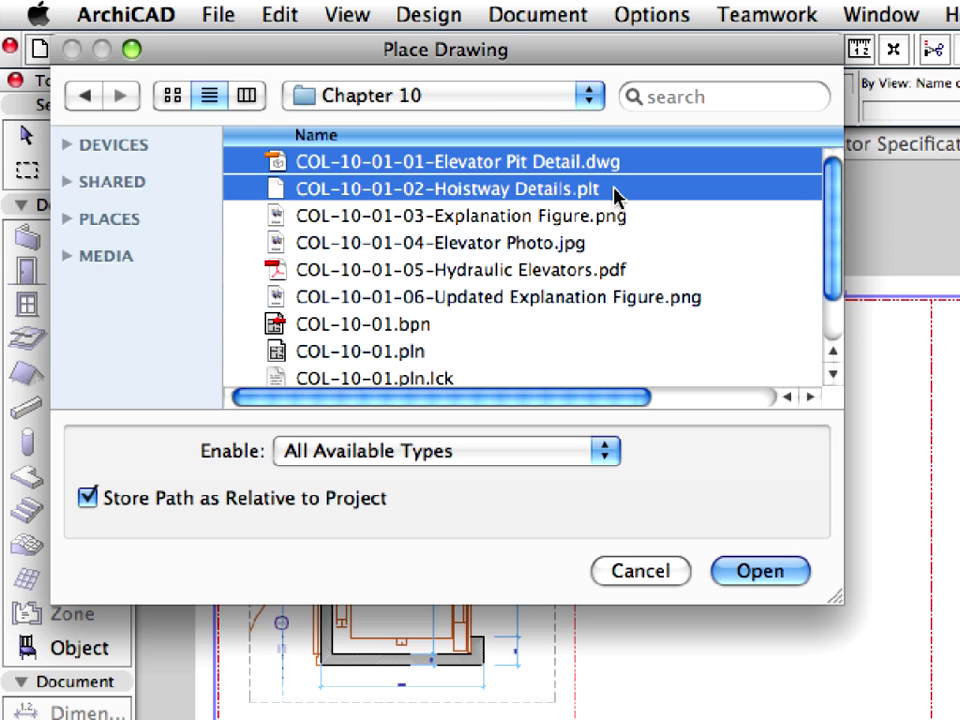
{"action": "left_click", "coordinate": [632, 217], "text": "shift"}
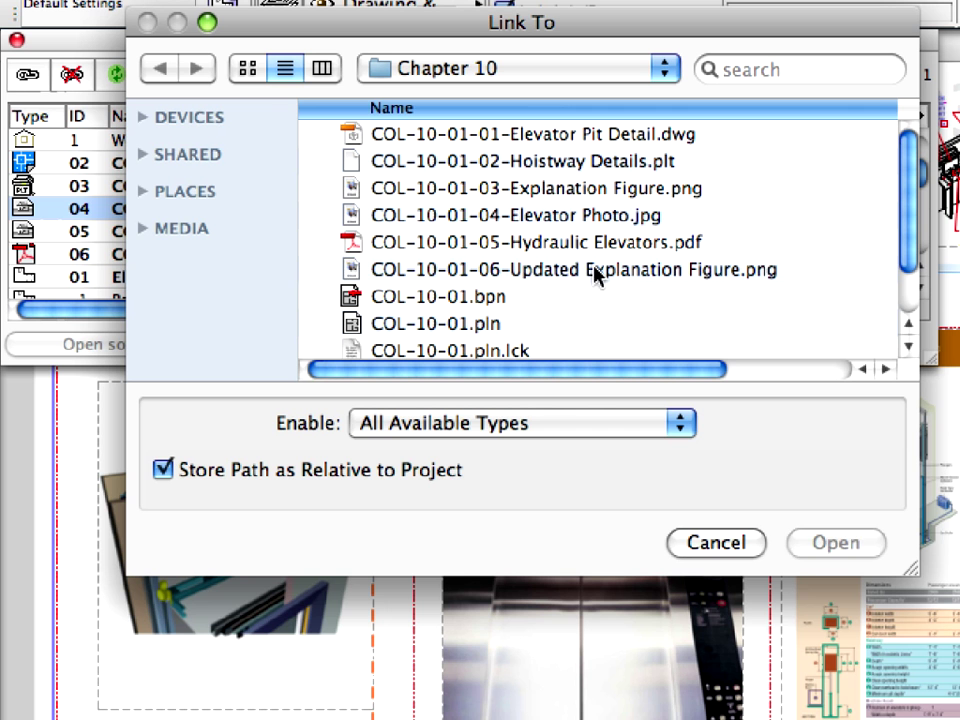
{"action": "left_click", "coordinate": [596, 270]}
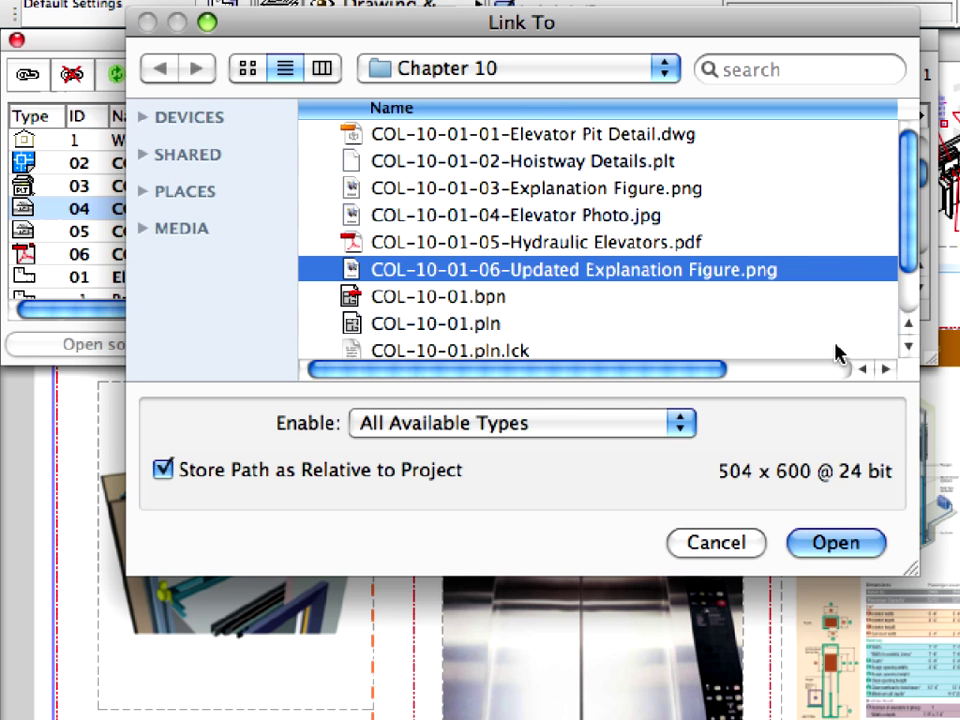
{"action": "left_click", "coordinate": [878, 553]}
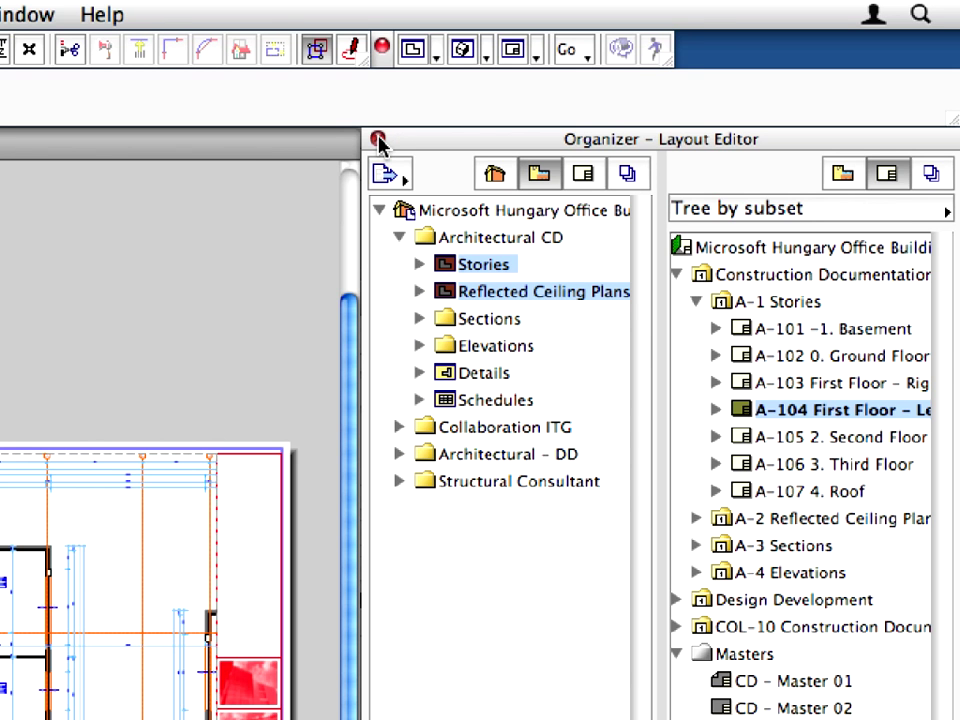
Close the Organizer and show the Layout Book in the Navigator, selecting Construction Documents
{"action": "left_click", "coordinate": [378, 140]}
{"action": "left_click", "coordinate": [20, 14]}
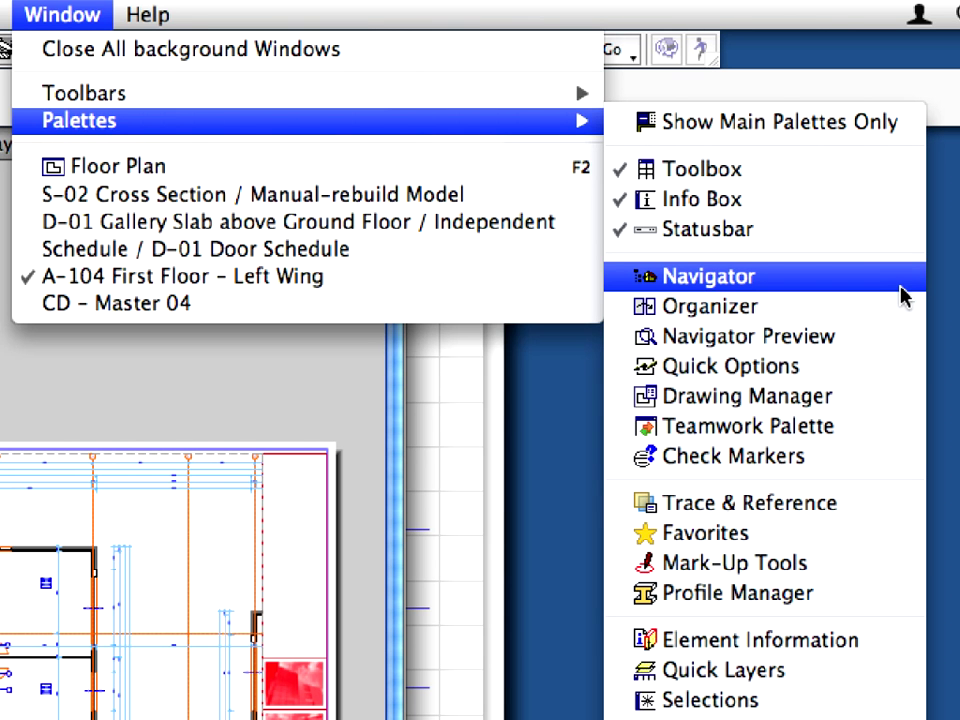
{"action": "left_click", "coordinate": [900, 294]}
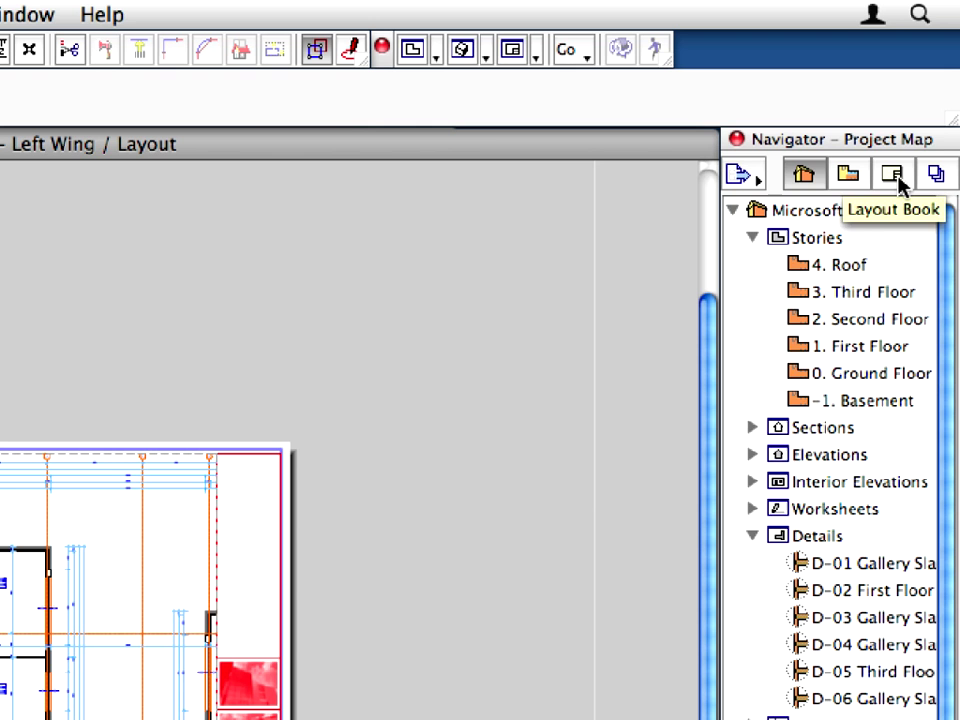
{"action": "left_click", "coordinate": [899, 181]}
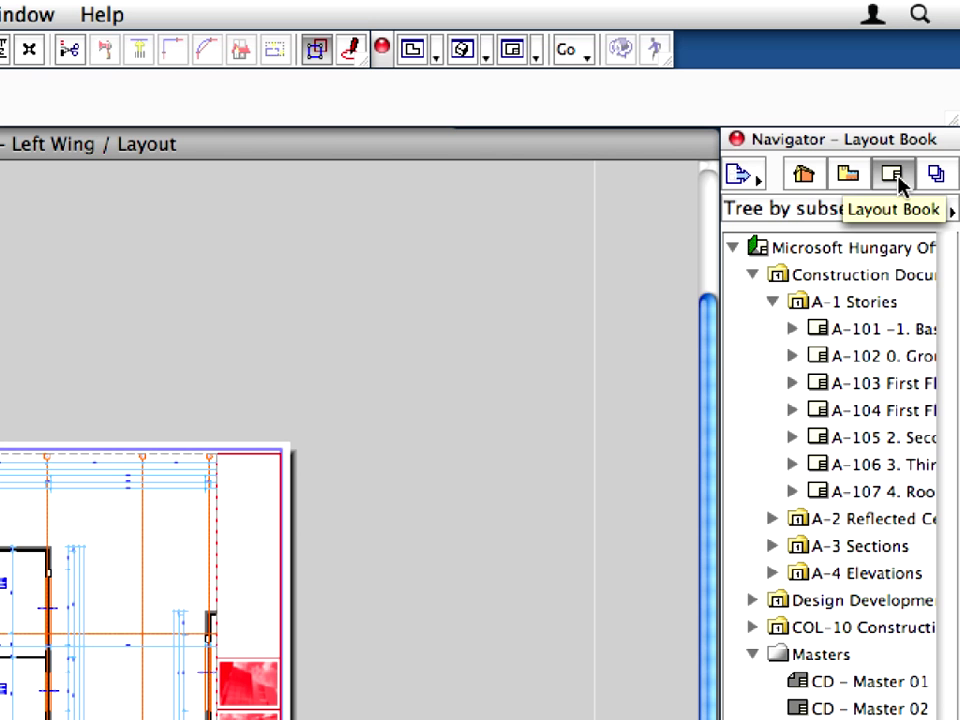
{"action": "left_click", "coordinate": [784, 274]}
Create a subset named 'Specifications' under Construction Documents, producing A-5 Specifications
{"action": "right_click", "coordinate": [810, 280]}
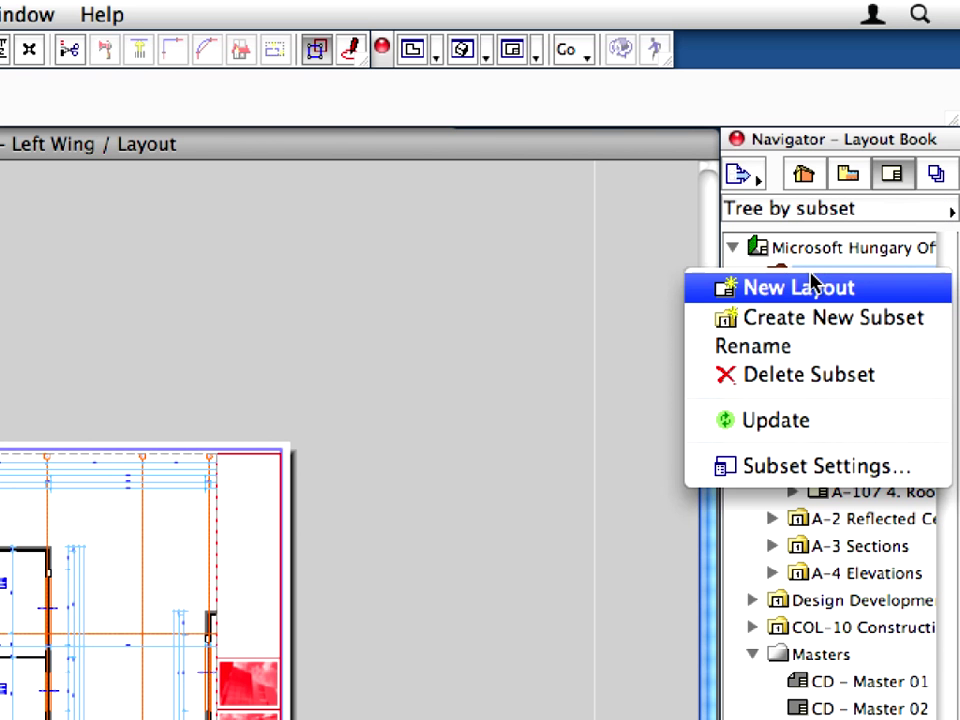
{"action": "left_click", "coordinate": [918, 322]}
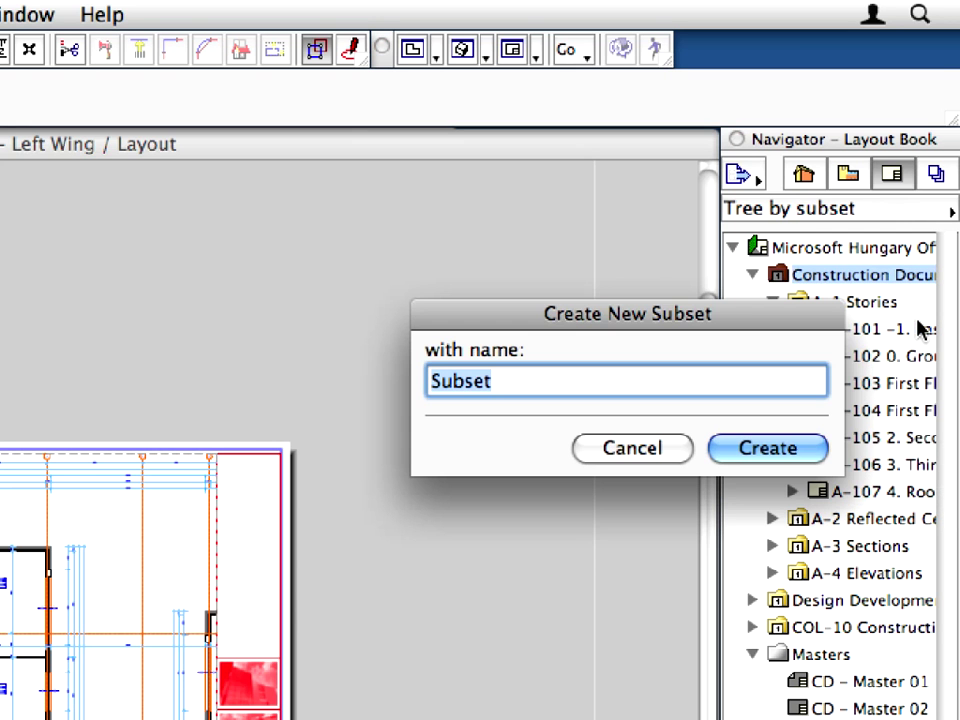
{"action": "type", "text": "Spec"}
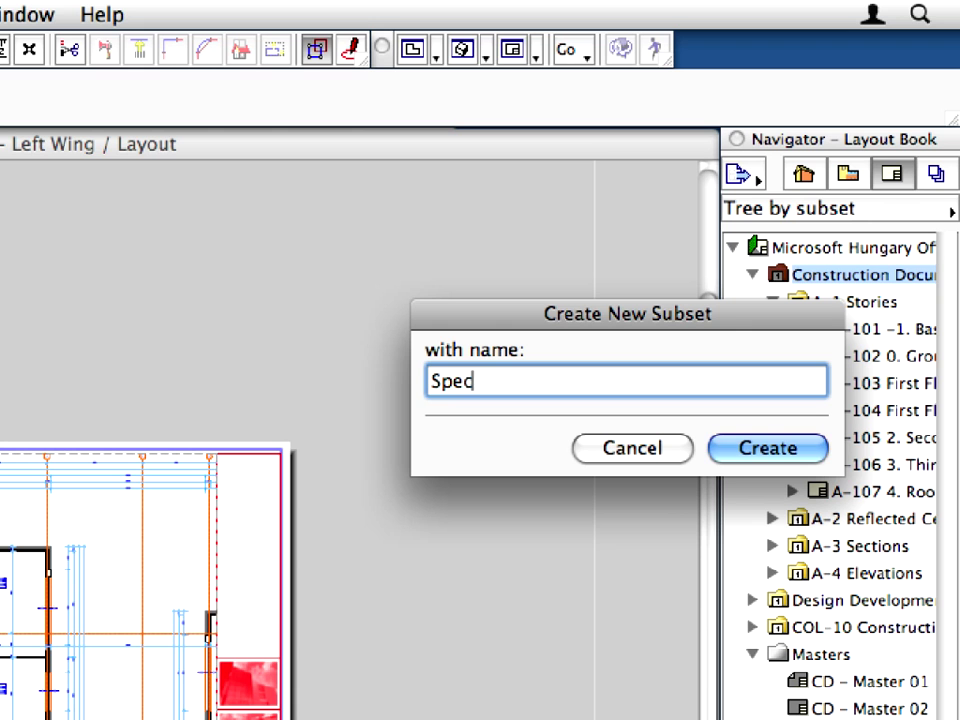
{"action": "type", "text": "ification"}
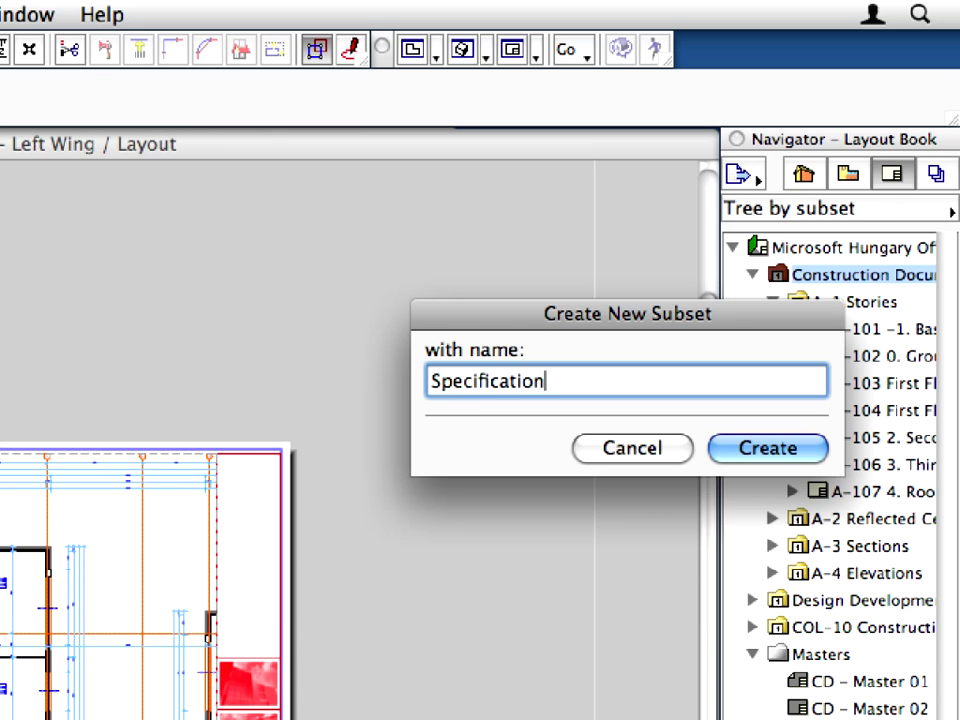
{"action": "type", "text": "s"}
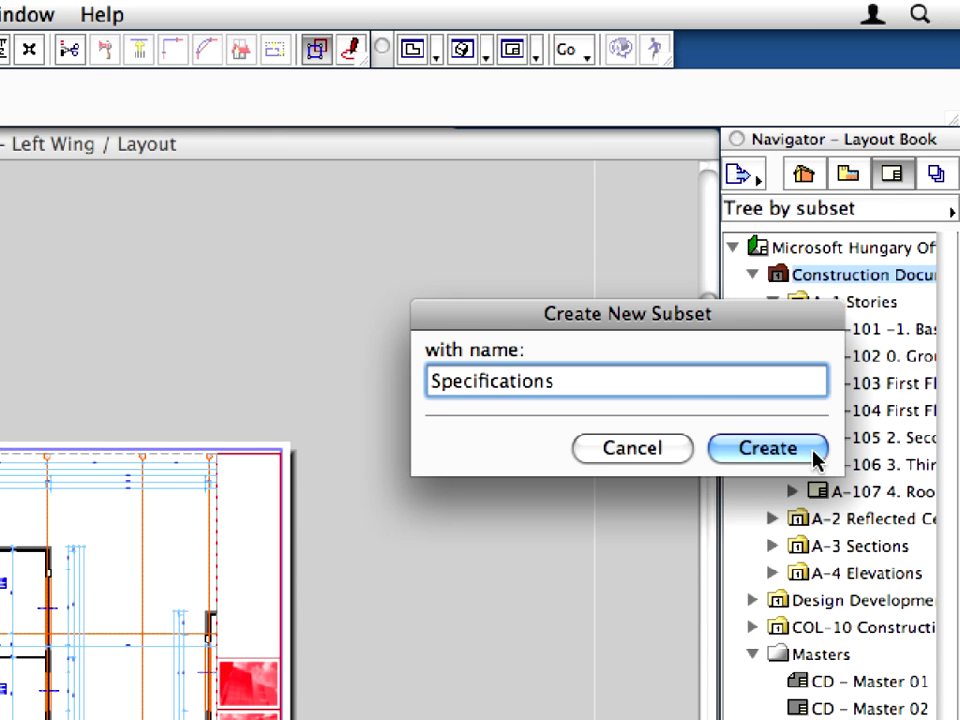
{"action": "left_click", "coordinate": [815, 455]}
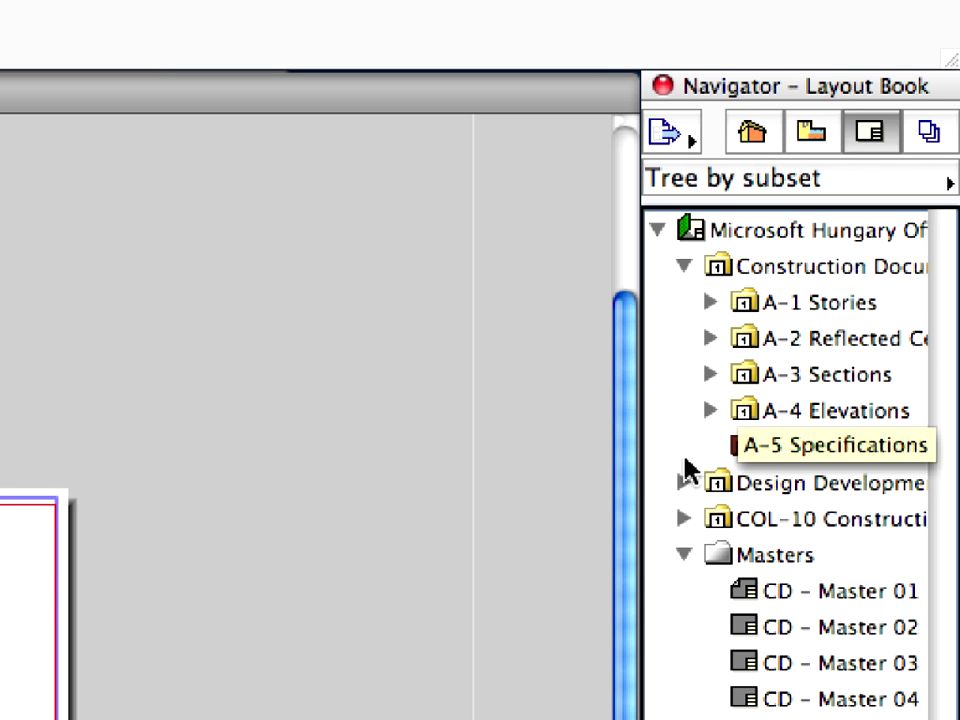
Create layout 'Elevator Specifications' in A-5 Specifications, based on master layout CD – Master 05
{"action": "right_click", "coordinate": [776, 455]}
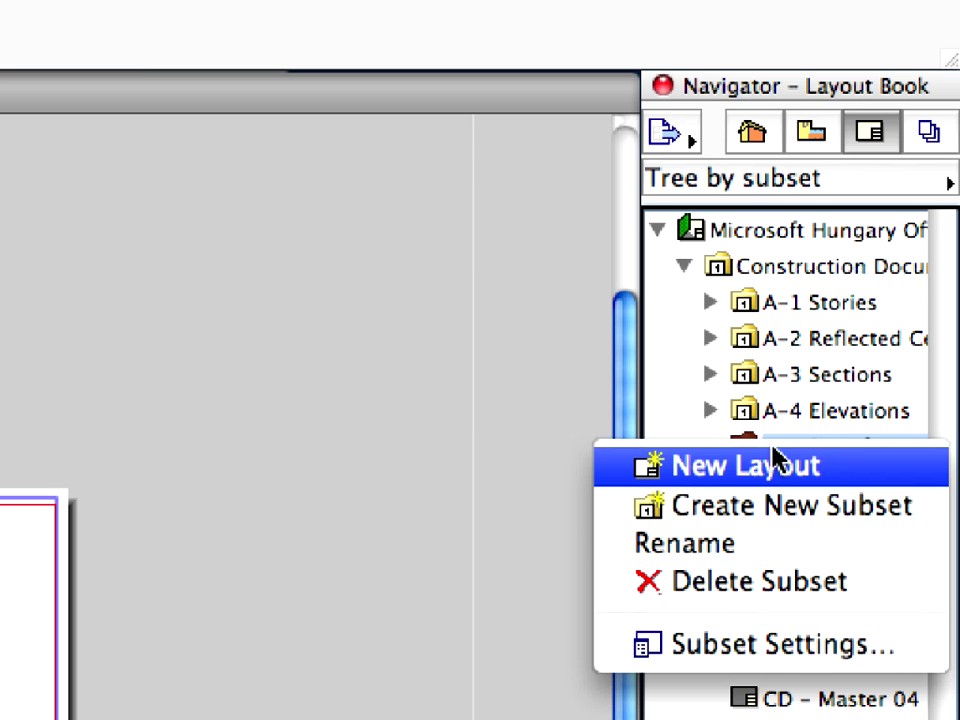
{"action": "left_click", "coordinate": [898, 474]}
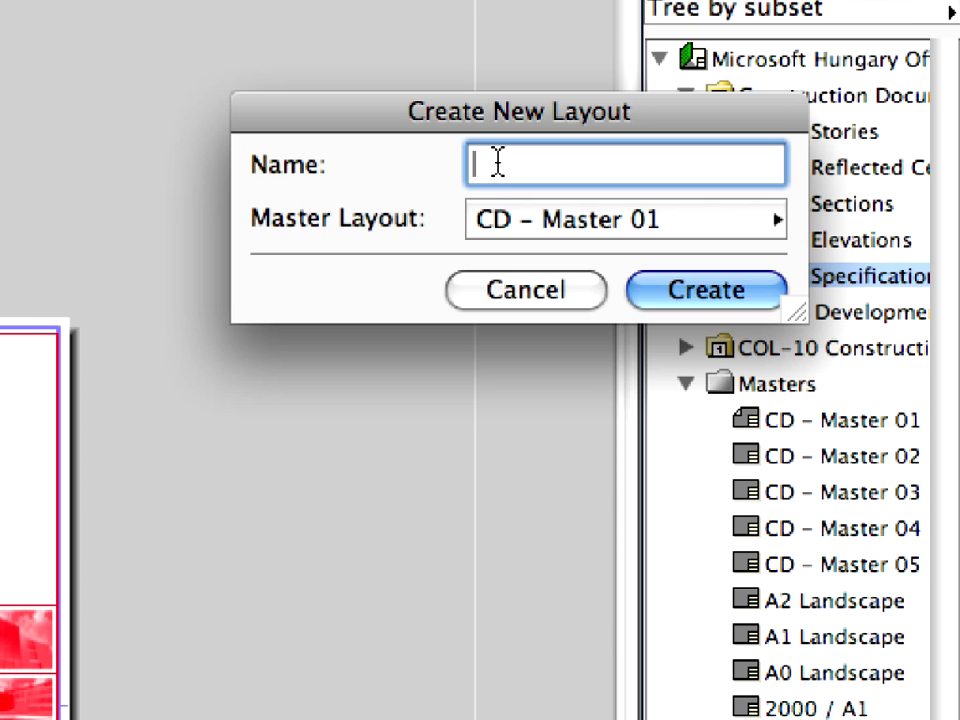
{"action": "type", "text": "Elevator Specifications"}
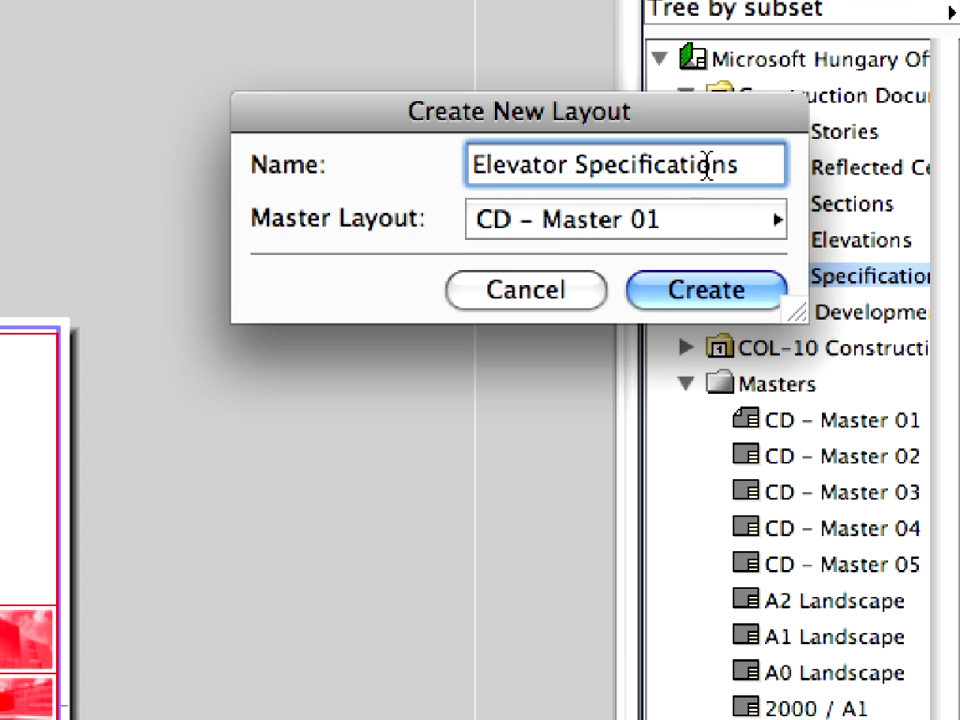
{"action": "left_click_drag", "start_coordinate": [758, 167], "coordinate": [433, 166]}
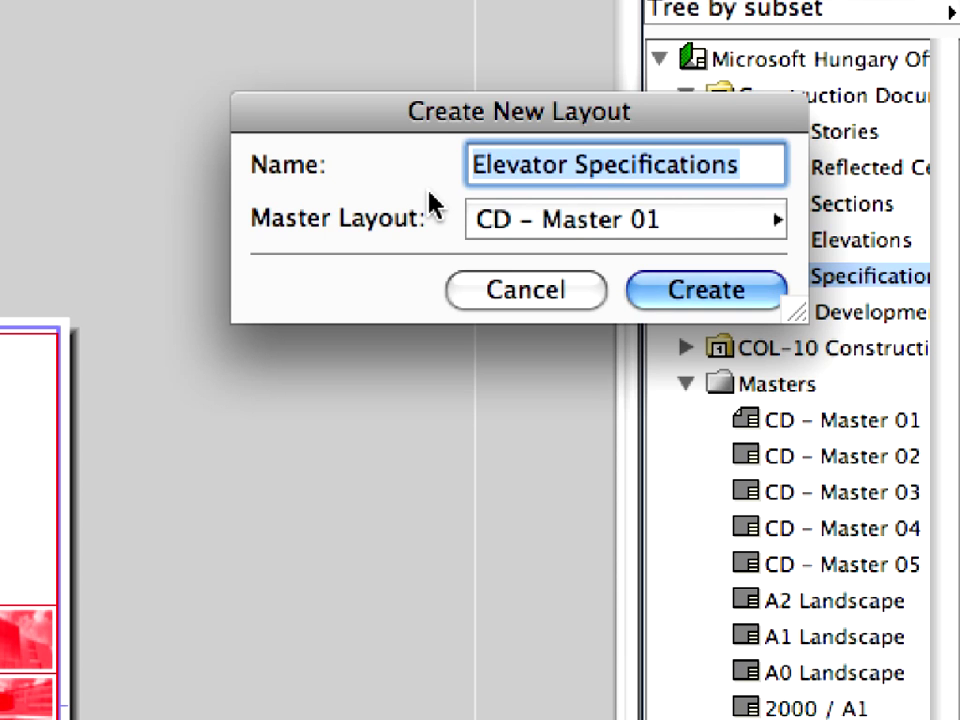
{"action": "left_click", "coordinate": [696, 218]}
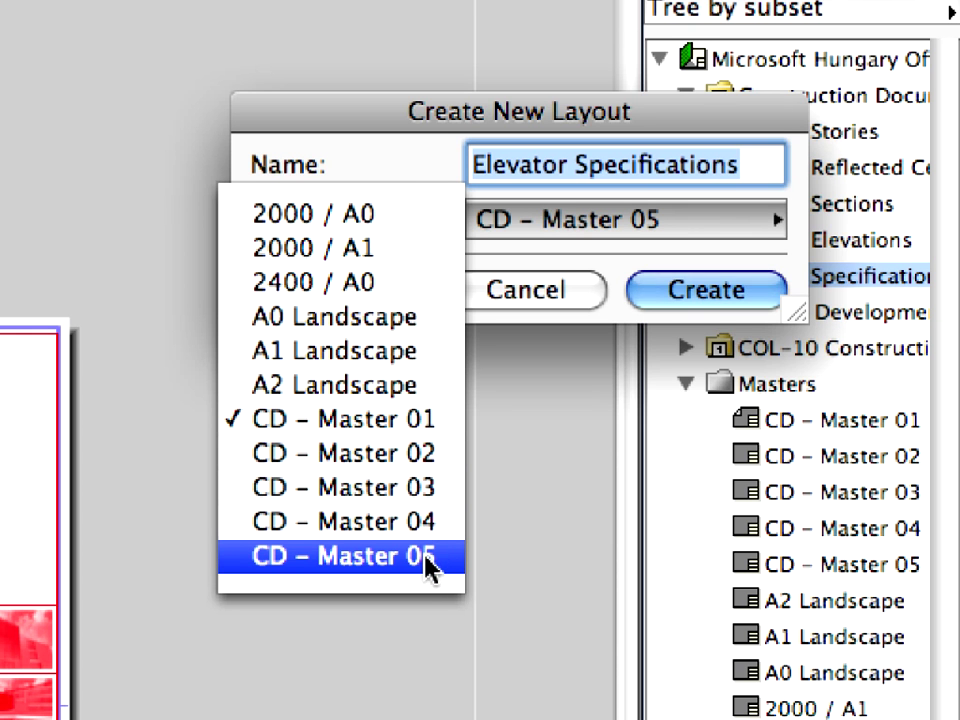
{"action": "left_click", "coordinate": [430, 566]}
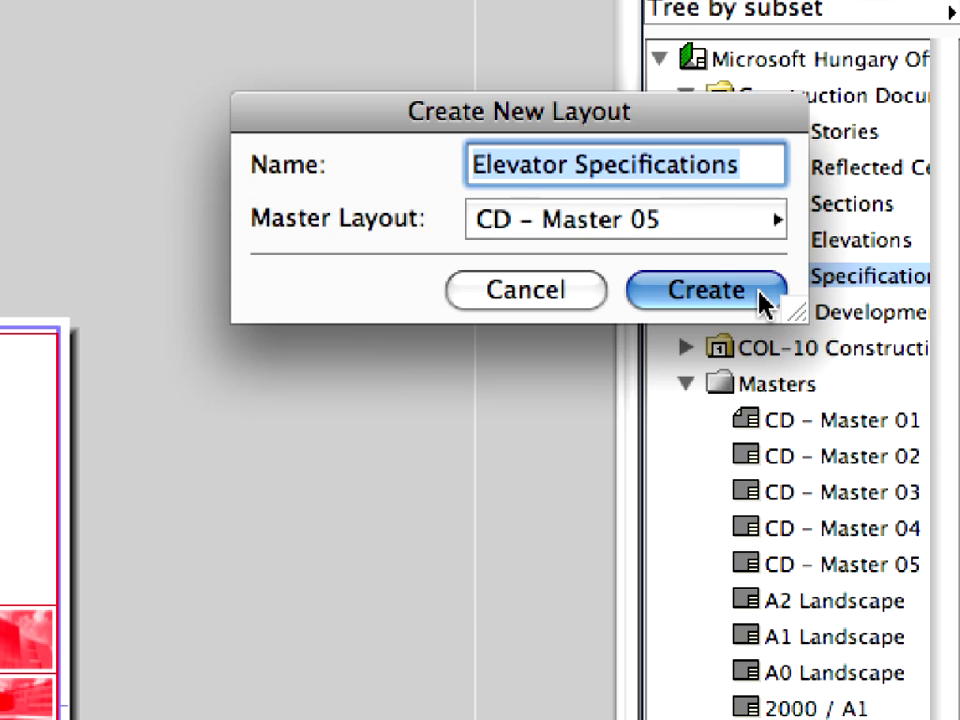
{"action": "left_click", "coordinate": [758, 296]}
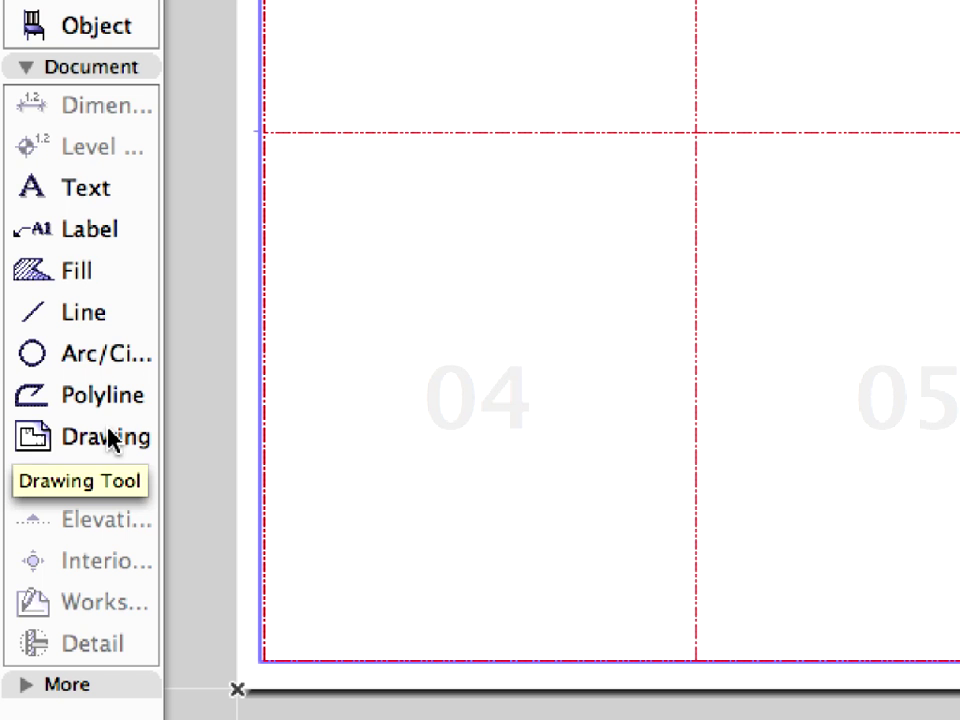
Set drawing identification to number by layout and name by view name only
{"action": "left_click", "coordinate": [108, 437]}
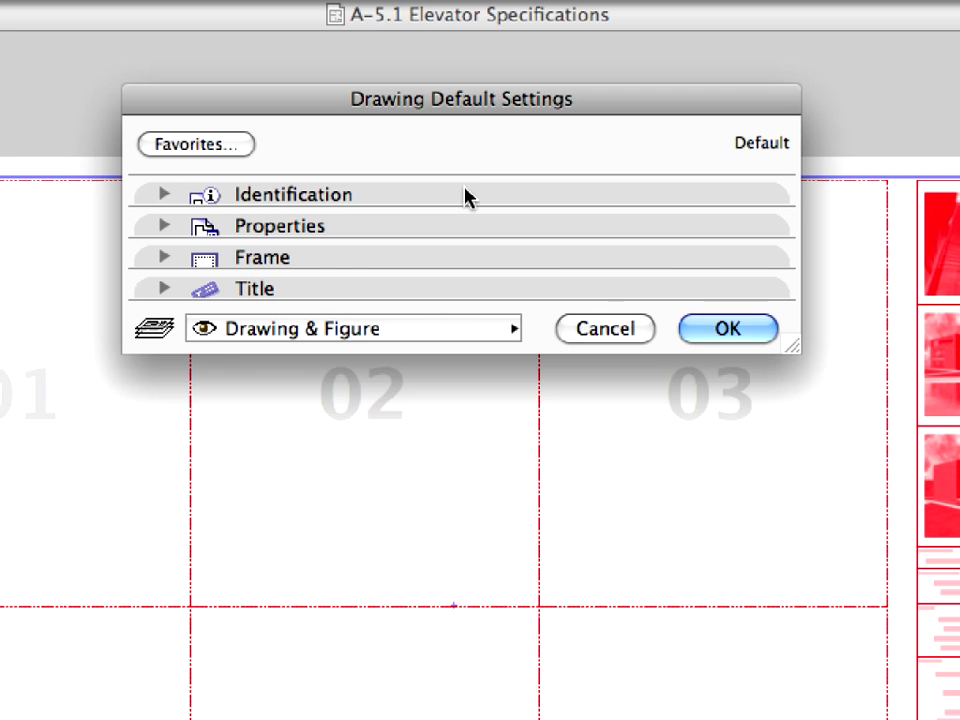
{"action": "left_click", "coordinate": [465, 195]}
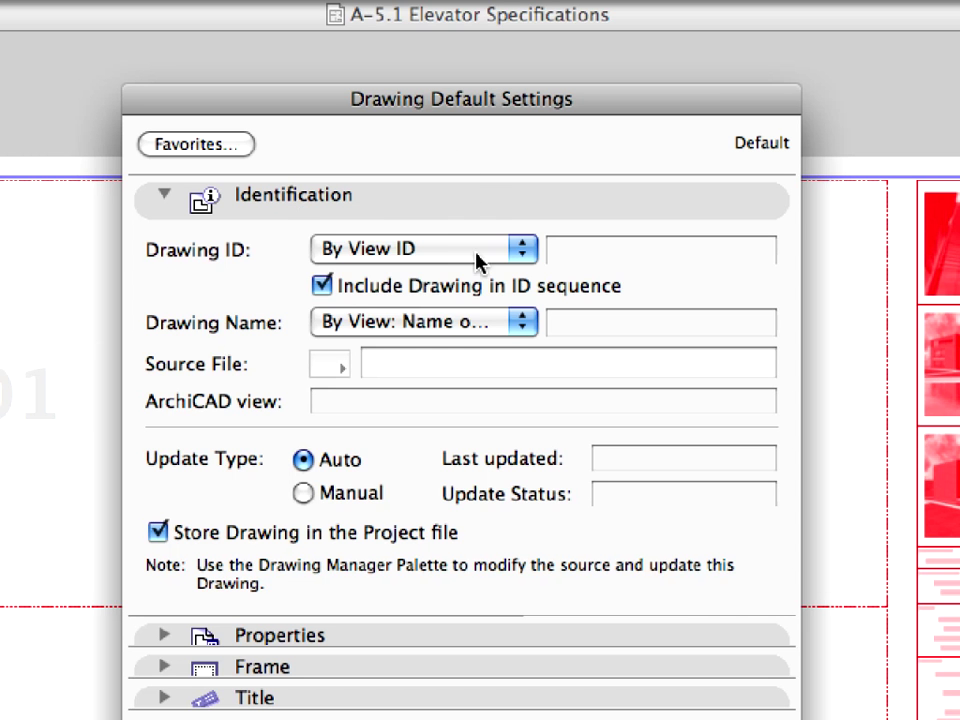
{"action": "left_click", "coordinate": [476, 257]}
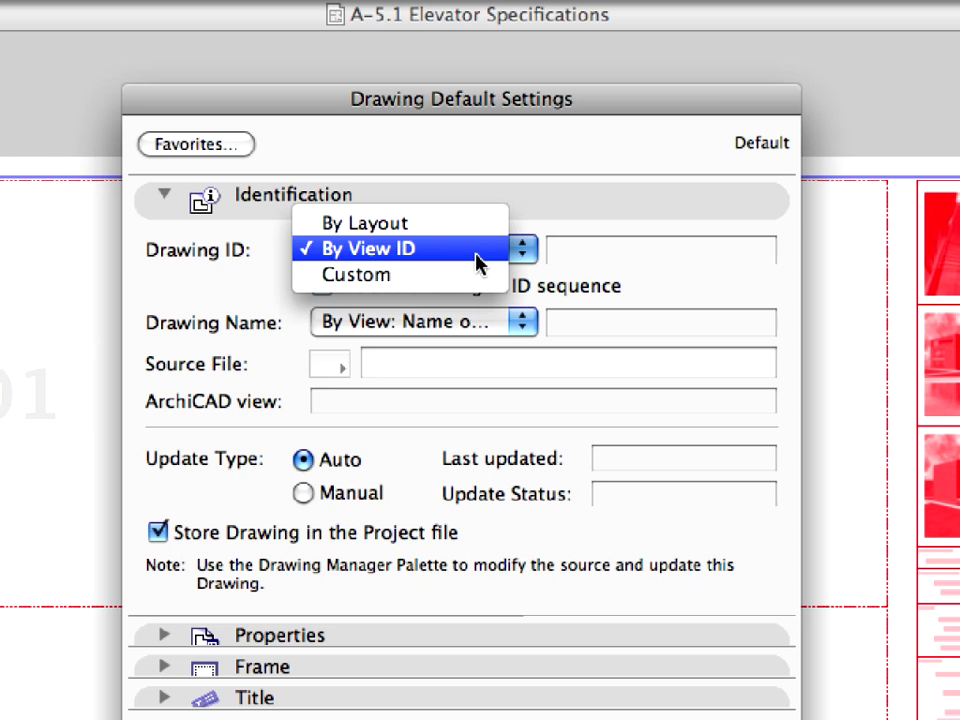
{"action": "left_click", "coordinate": [477, 236]}
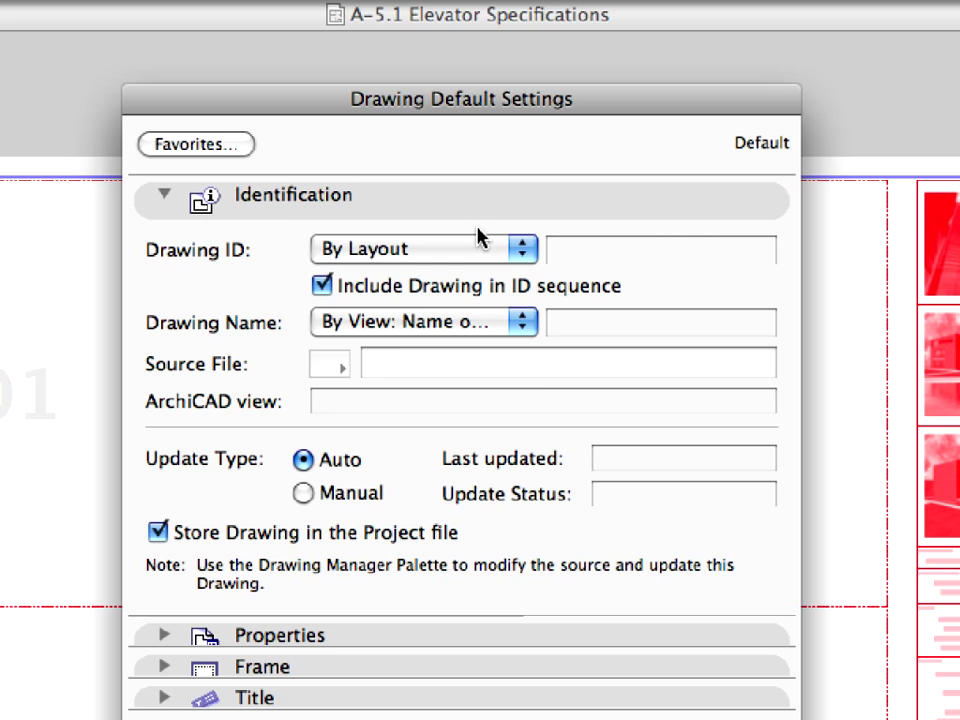
{"action": "left_click", "coordinate": [488, 326]}
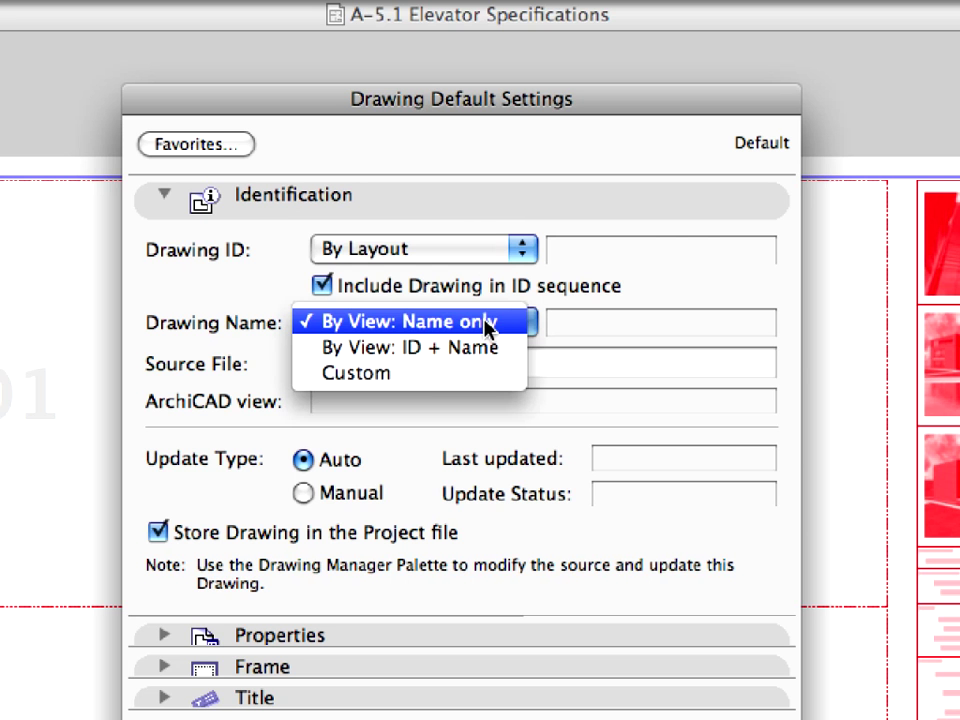
{"action": "left_click", "coordinate": [500, 327]}
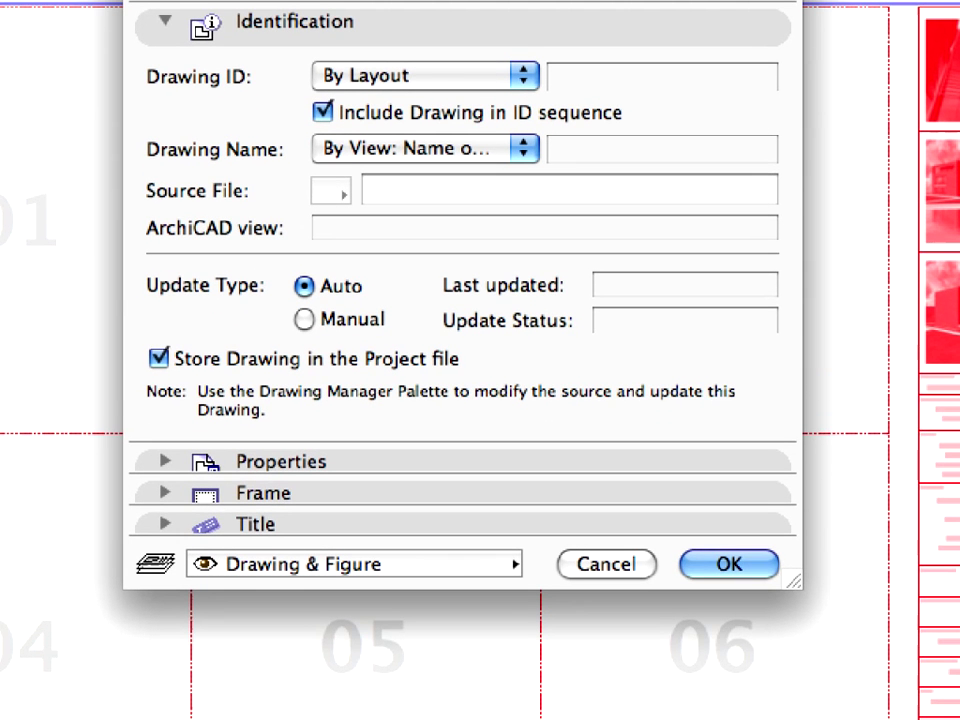
Set the drawing title type to Built-in Drawing Title and confirm the defaults
{"action": "left_click", "coordinate": [480, 527]}
{"action": "left_click", "coordinate": [332, 231]}
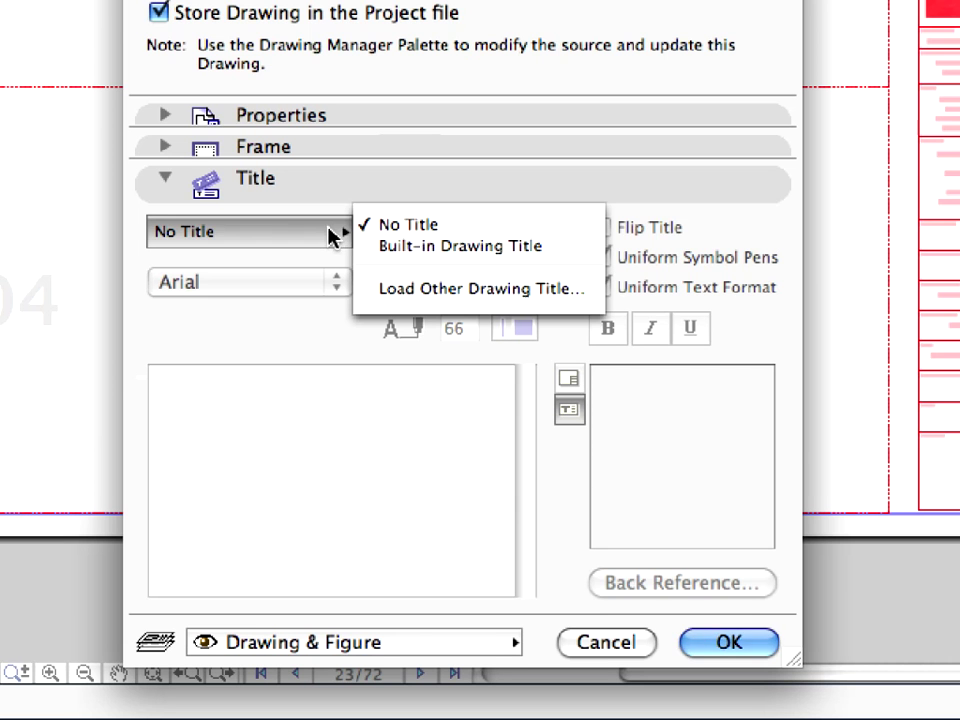
{"action": "left_click", "coordinate": [418, 250]}
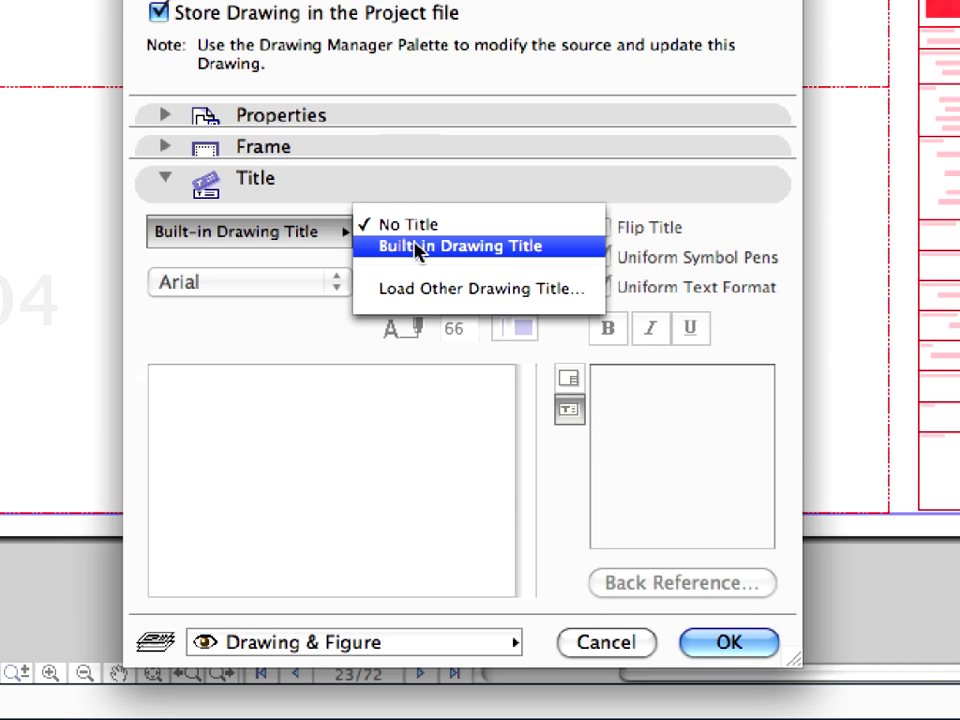
{"action": "left_click", "coordinate": [570, 255]}
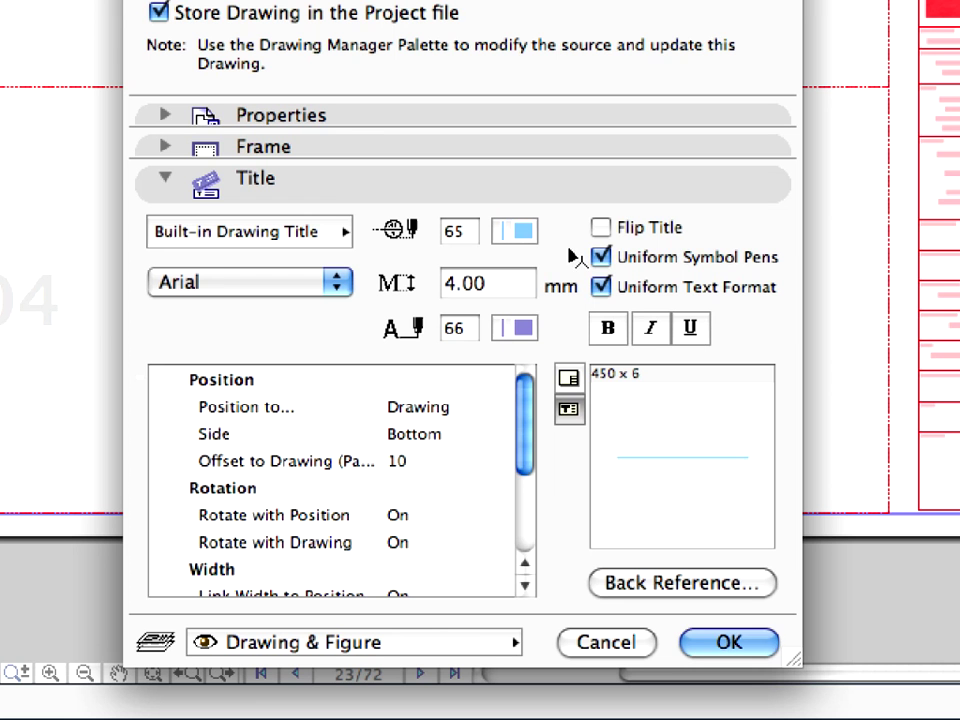
{"action": "left_click", "coordinate": [730, 642]}
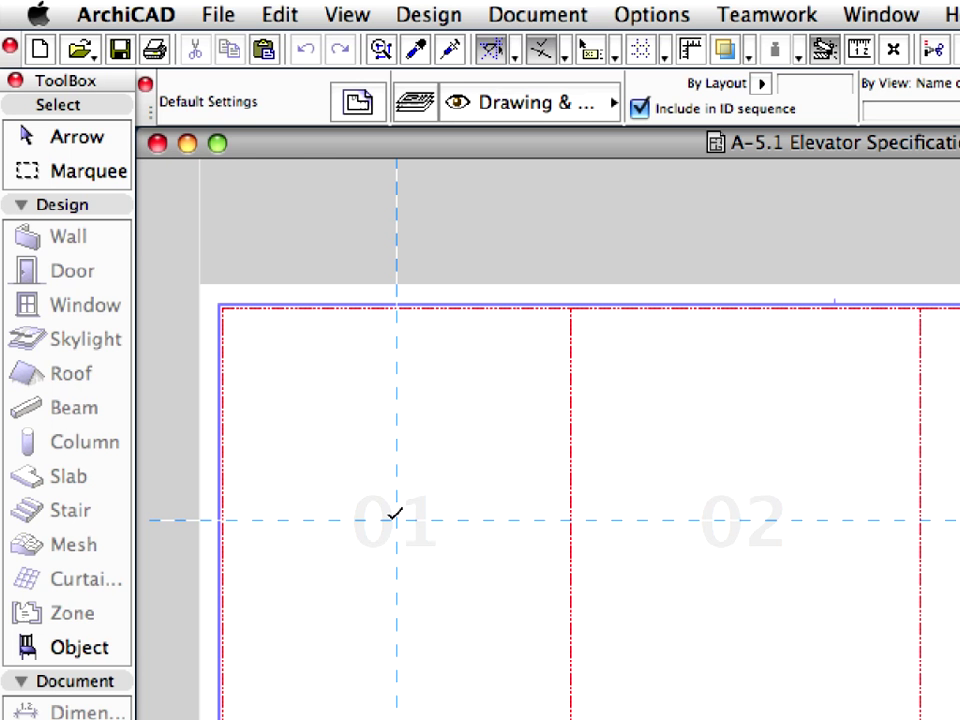
Place the internal view Collaboration ITG > Chapter 10 > 10.2.1 Elevator View into cell 01
{"action": "left_click", "coordinate": [395, 515]}
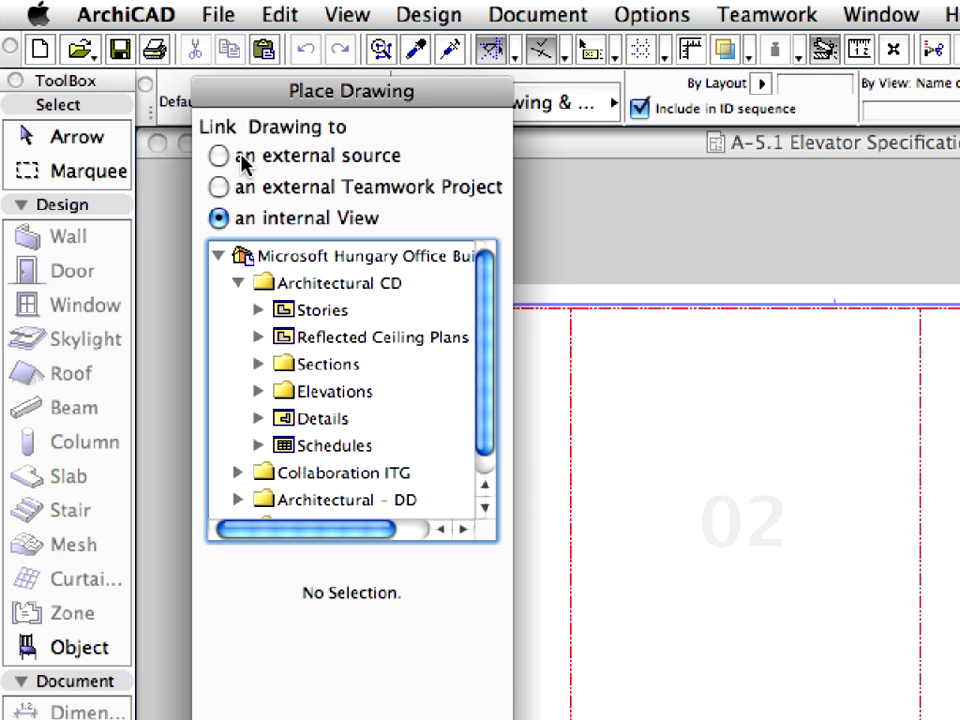
{"action": "left_click", "coordinate": [311, 166]}
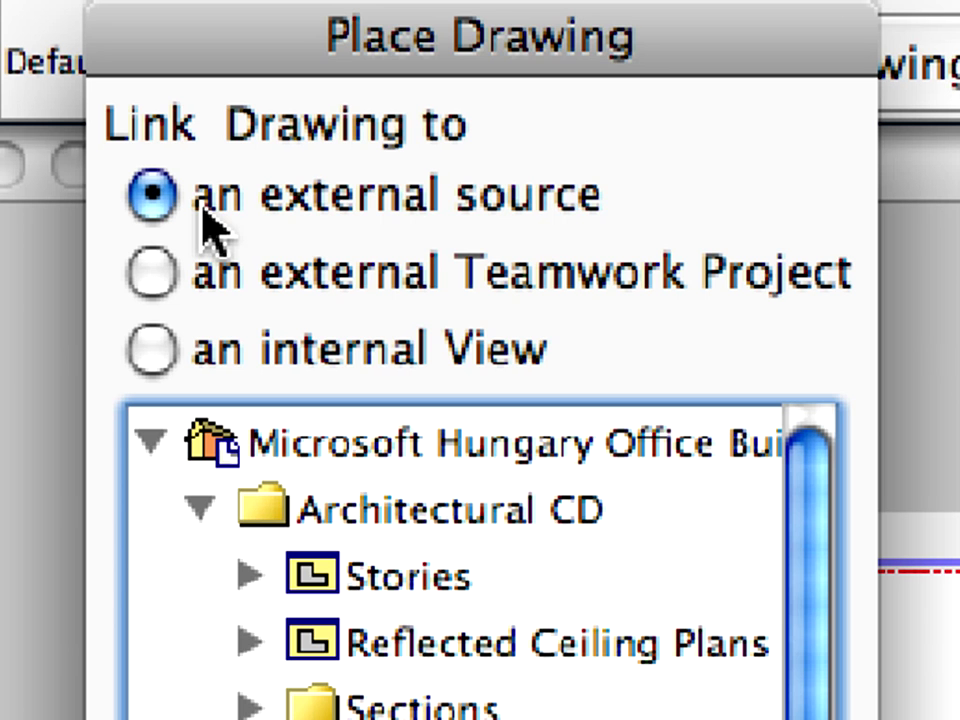
{"action": "left_click", "coordinate": [186, 275]}
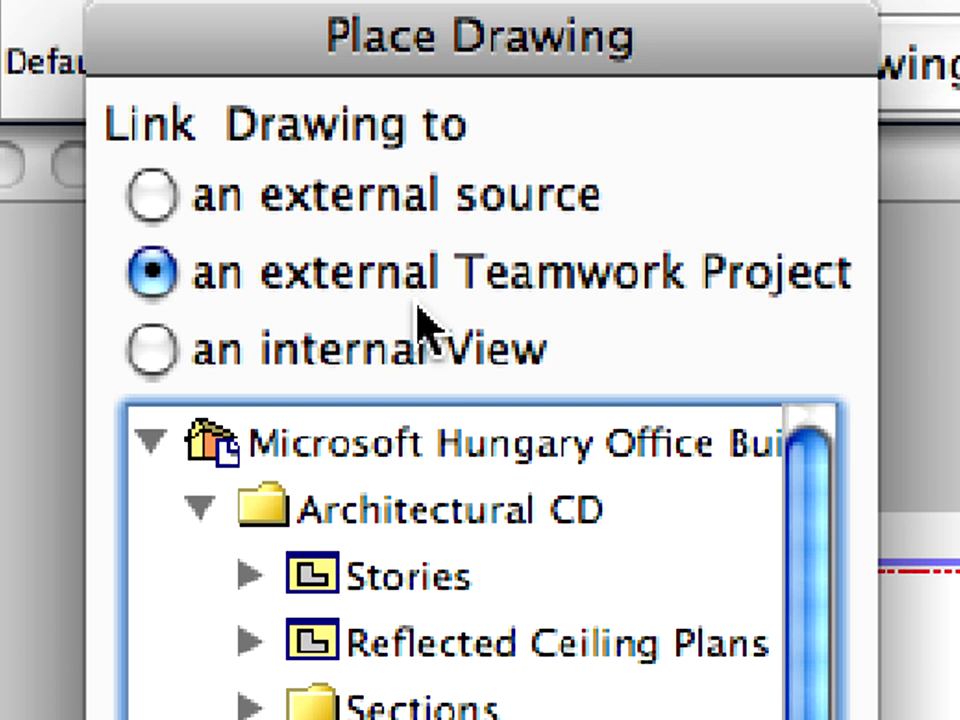
{"action": "left_click", "coordinate": [432, 345]}
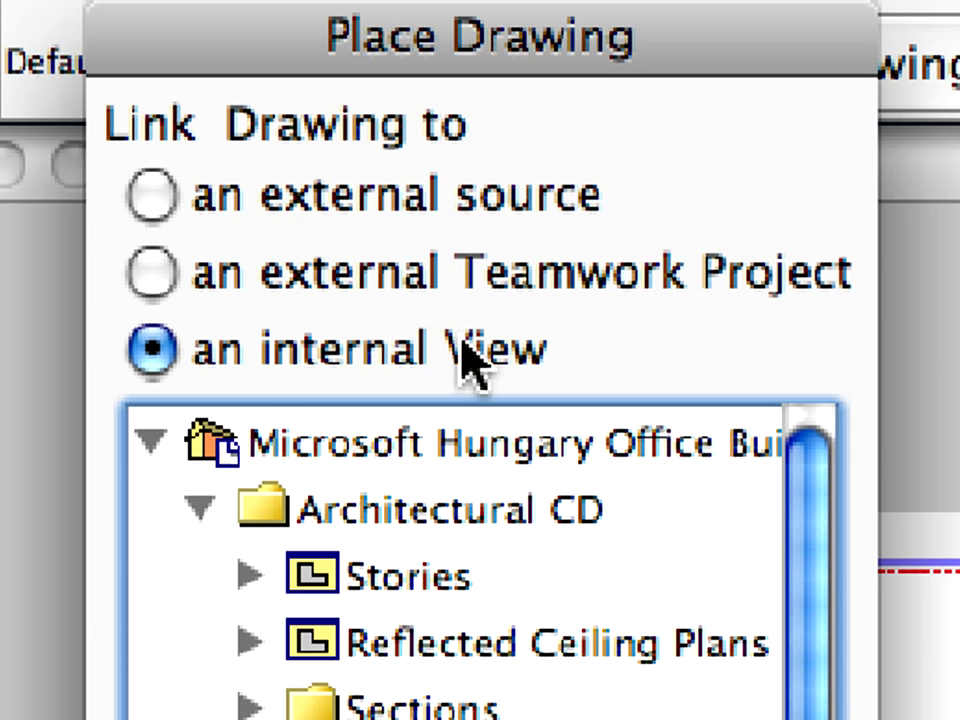
{"action": "left_click", "coordinate": [201, 509]}
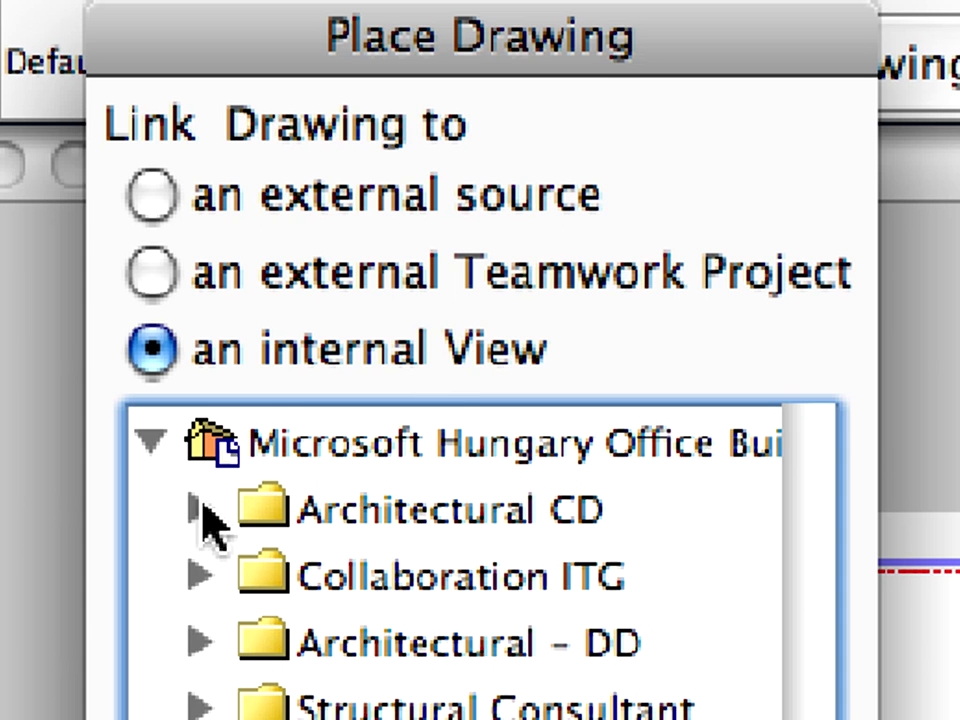
{"action": "left_click", "coordinate": [198, 577]}
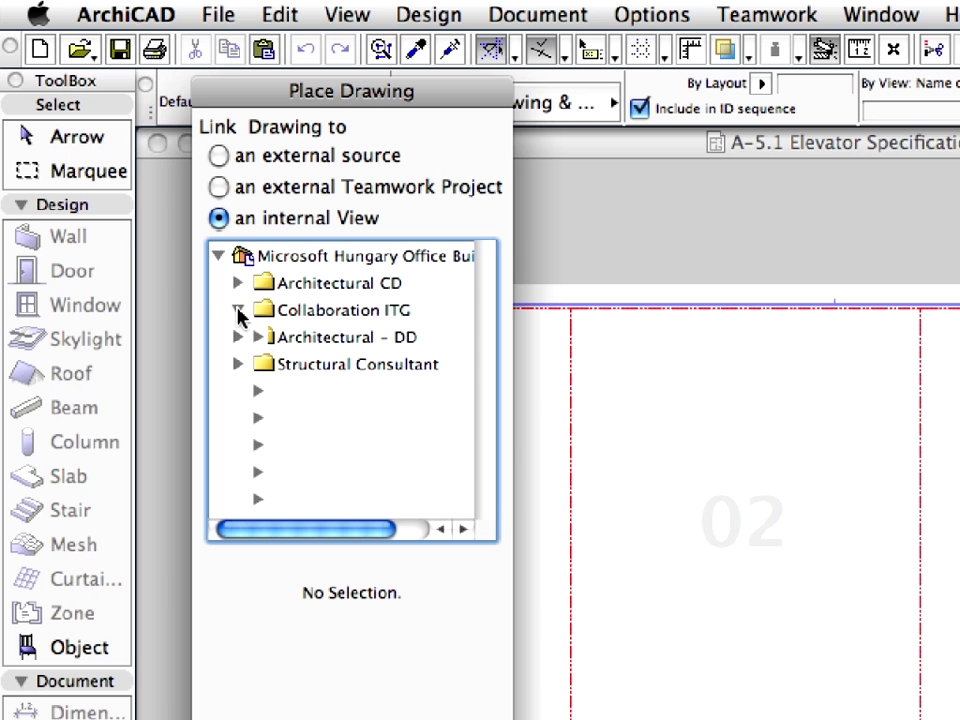
{"action": "scroll", "coordinate": [300, 375], "scroll_direction": "down", "scroll_amount": 3}
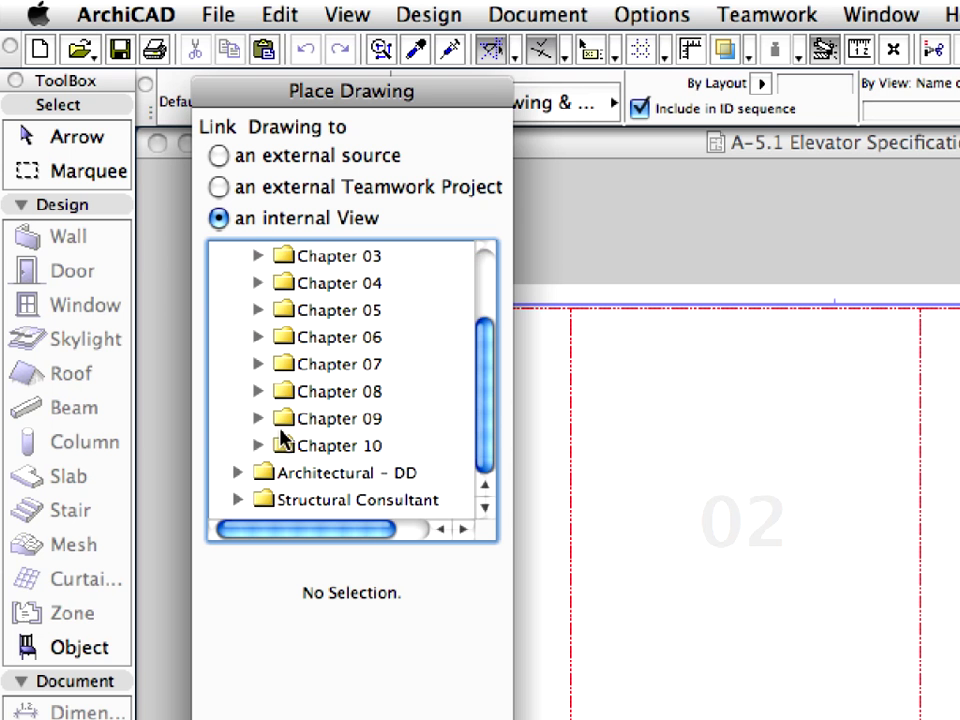
{"action": "left_click", "coordinate": [258, 445]}
{"action": "scroll", "coordinate": [316, 448], "scroll_direction": "down", "scroll_amount": 5}
{"action": "scroll", "coordinate": [315, 450], "scroll_direction": "up", "scroll_amount": 1}
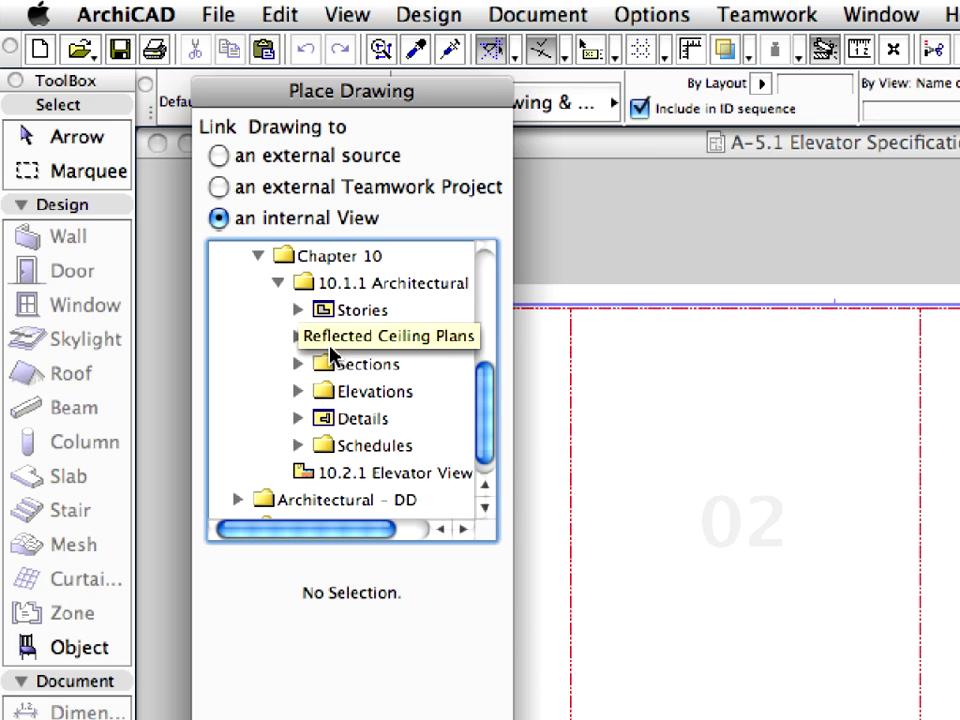
{"action": "left_click", "coordinate": [362, 474]}
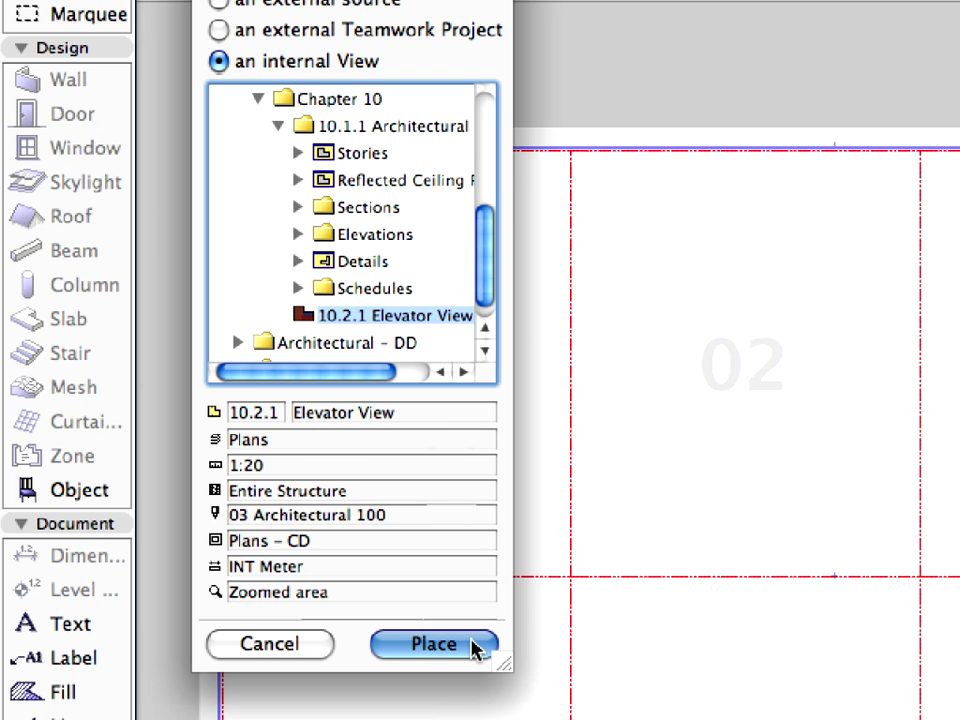
{"action": "left_click", "coordinate": [434, 644]}
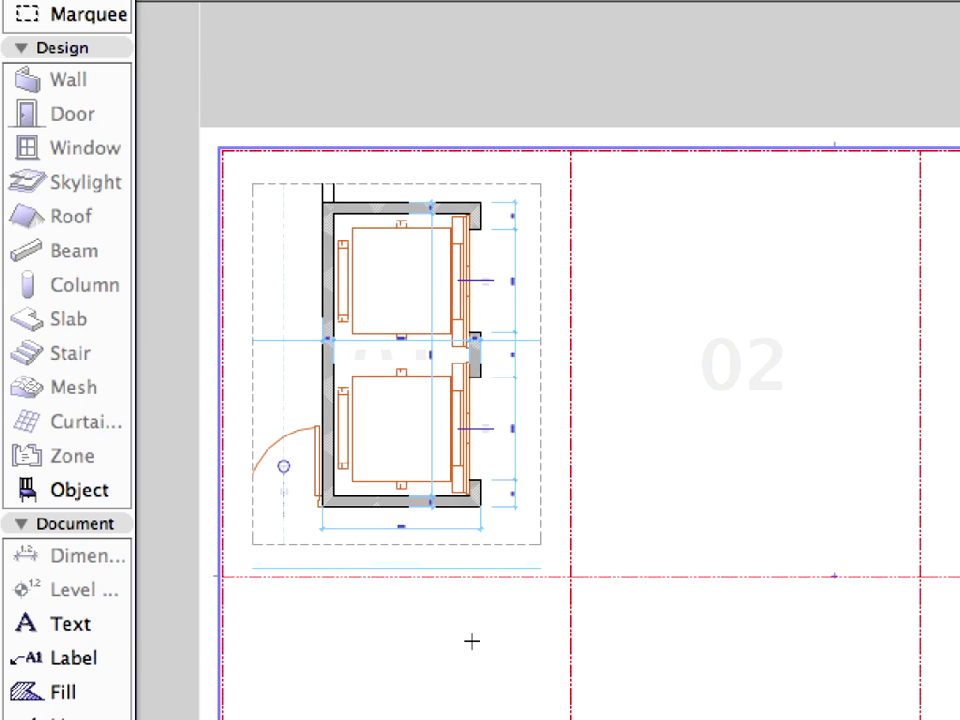
{"action": "scroll", "coordinate": [472, 641], "scroll_direction": "down", "scroll_amount": 2}
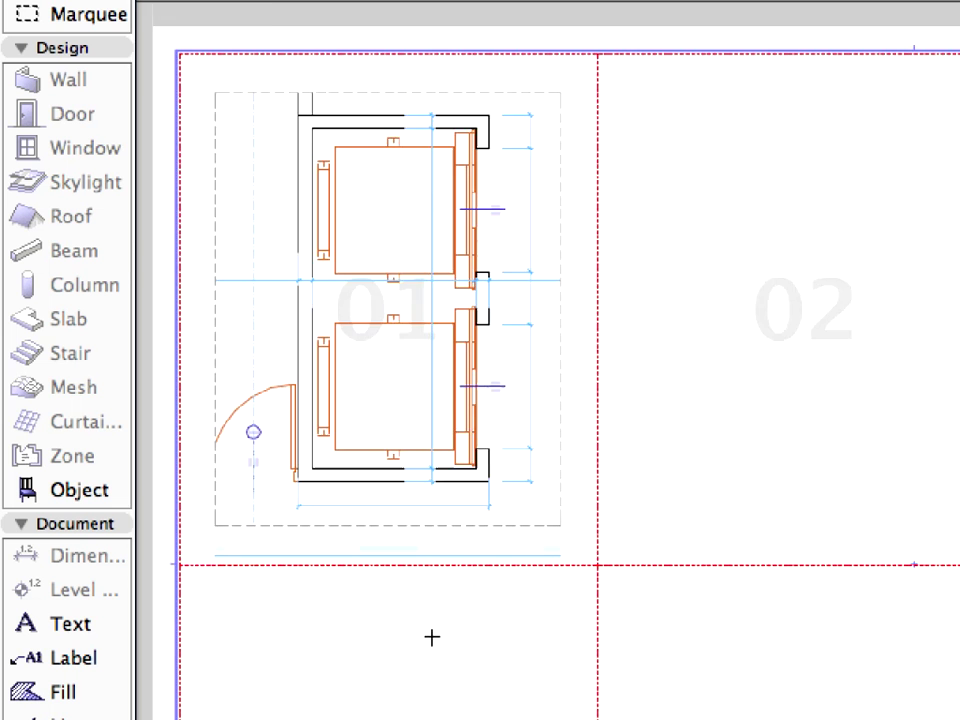
{"action": "scroll", "coordinate": [433, 634], "scroll_direction": "up", "scroll_amount": 5}
{"action": "scroll", "coordinate": [328, 497], "scroll_direction": "left", "scroll_amount": 3}
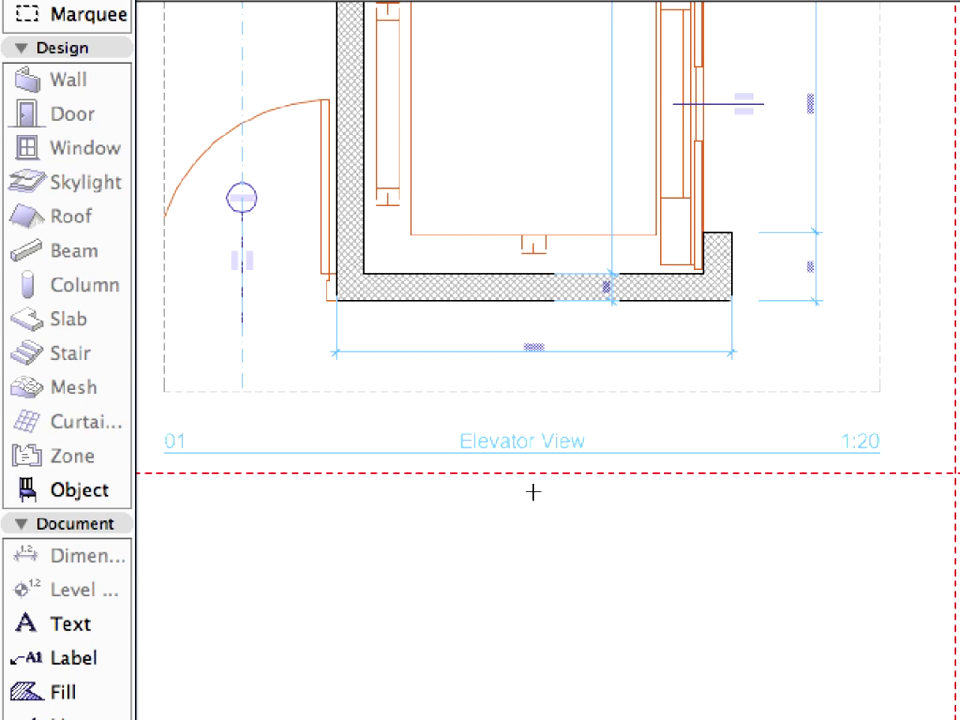
{"action": "scroll", "coordinate": [533, 492], "scroll_direction": "down", "scroll_amount": 3}
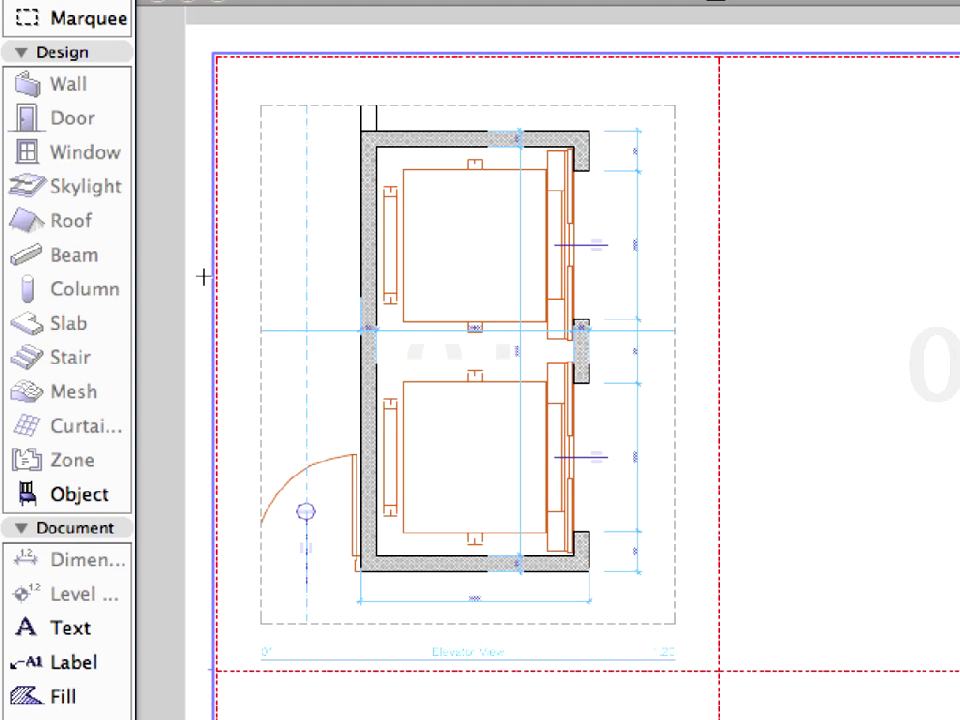
Widen the elevator drawing's frame by offsetting its right edge slightly outward
{"action": "left_click", "coordinate": [261, 365]}
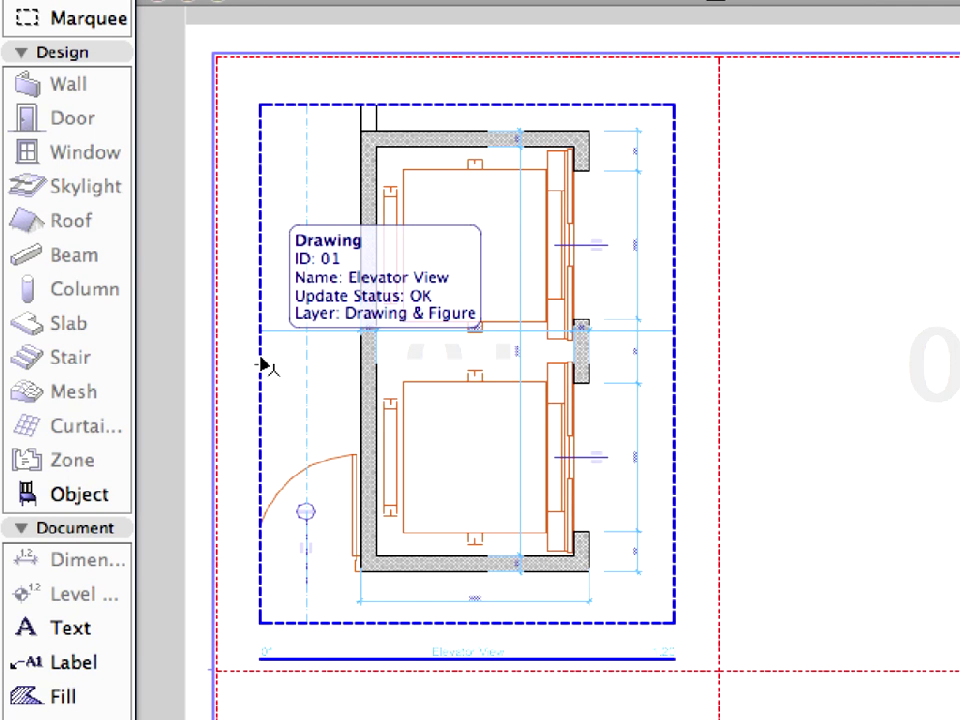
{"action": "left_click", "coordinate": [261, 365]}
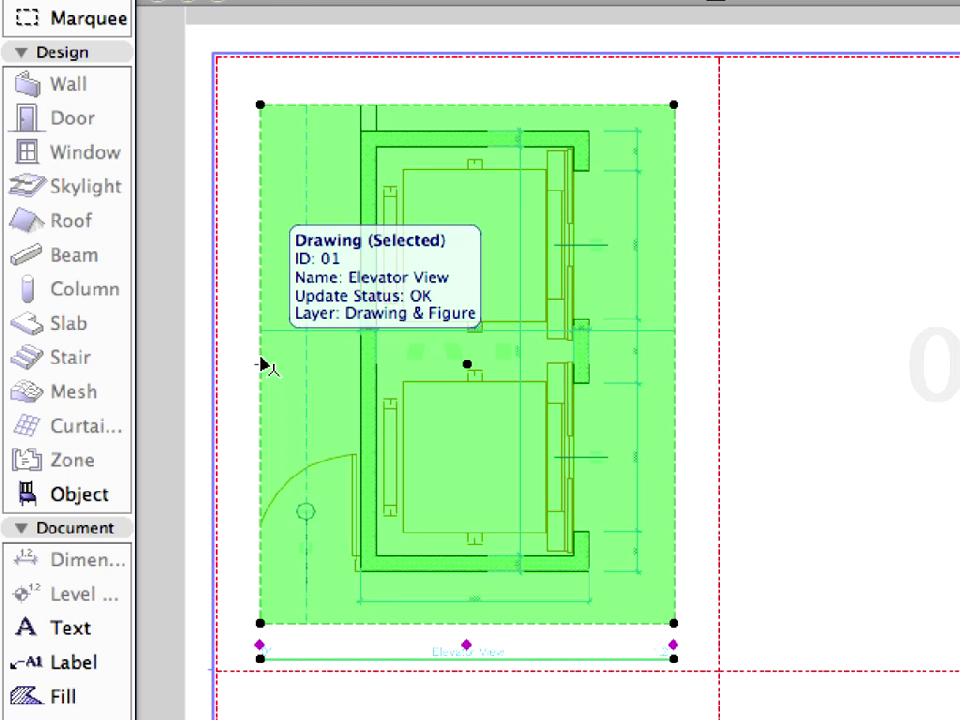
{"action": "left_click", "coordinate": [676, 298]}
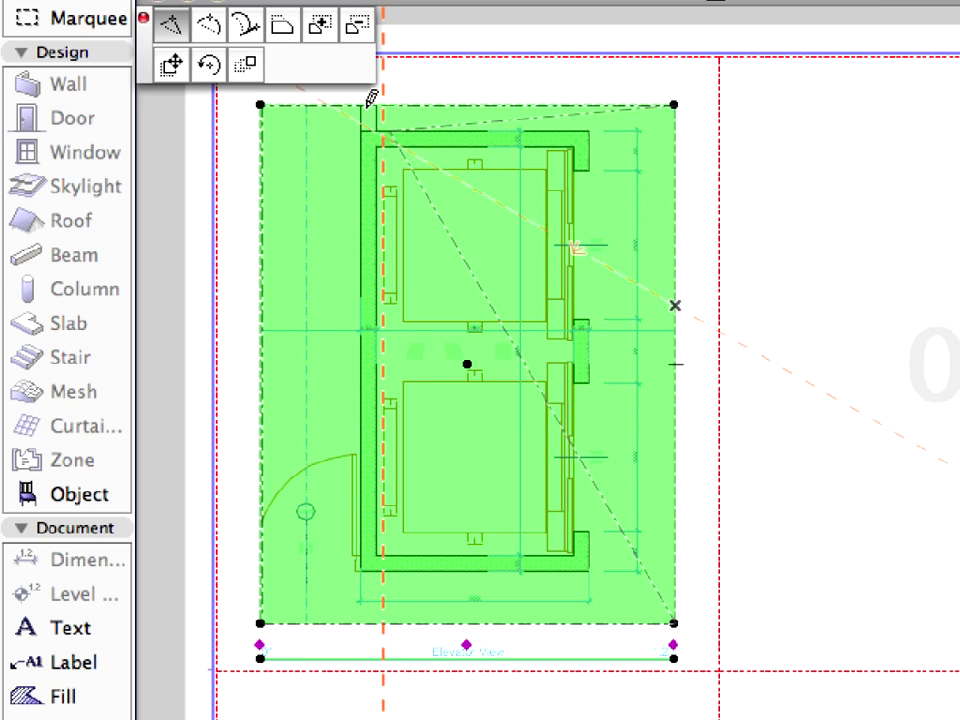
{"action": "left_click", "coordinate": [289, 38]}
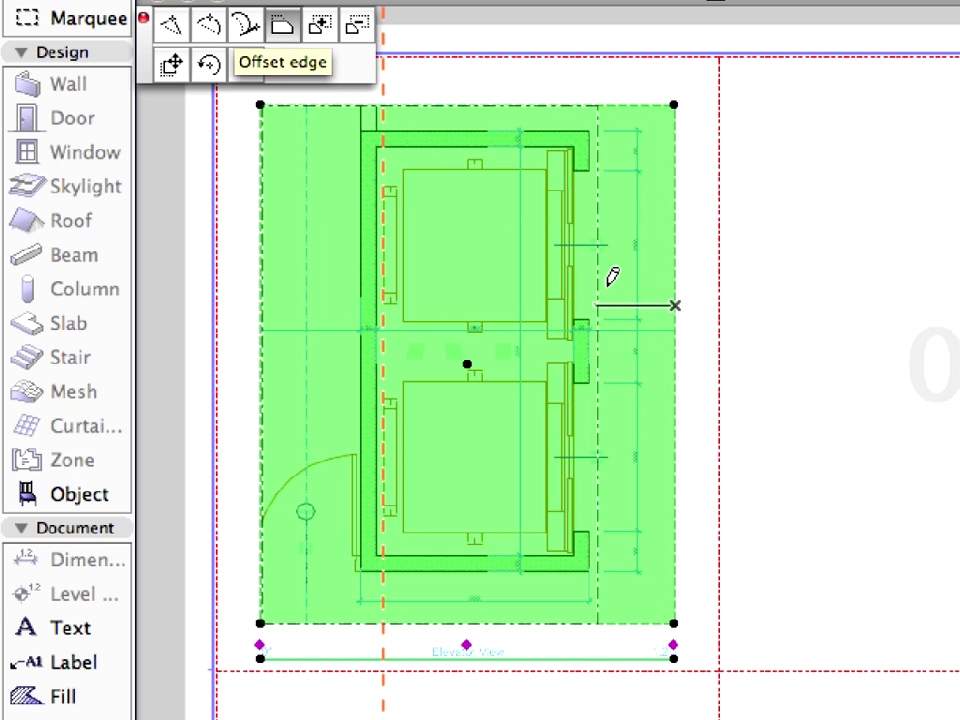
{"action": "left_click", "coordinate": [675, 306]}
{"action": "left_click", "coordinate": [675, 306]}
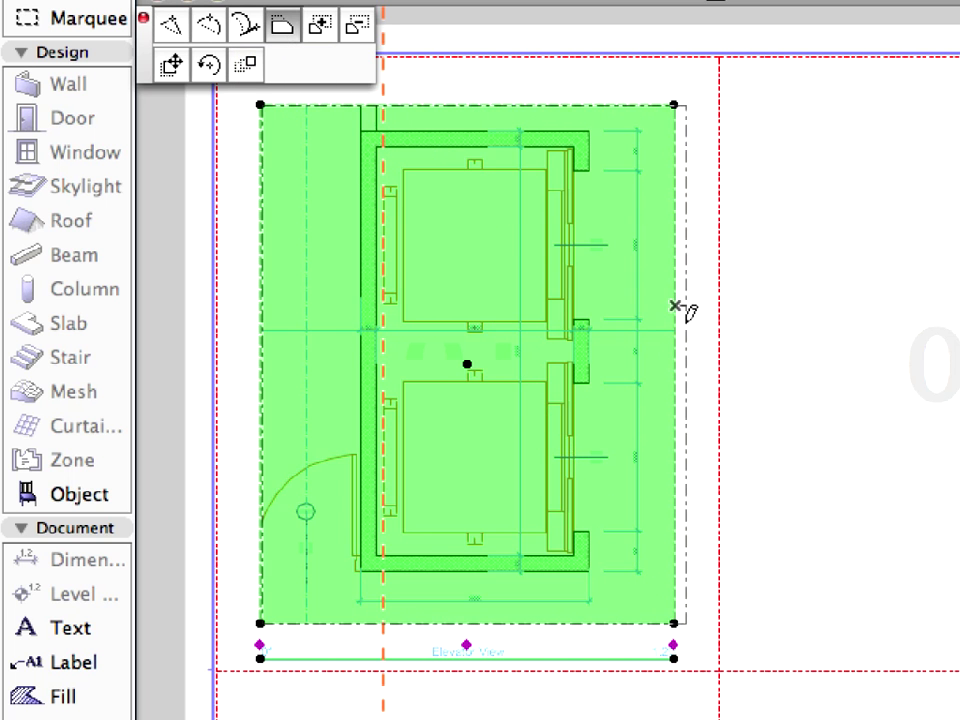
{"action": "left_click", "coordinate": [686, 320]}
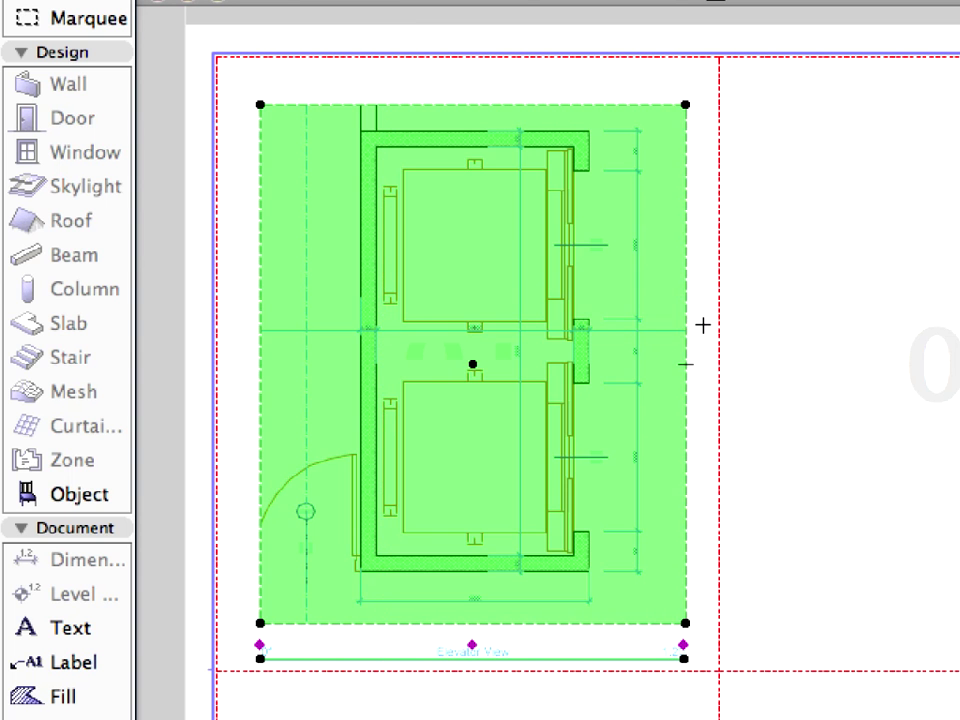
{"action": "key", "text": "Escape"}
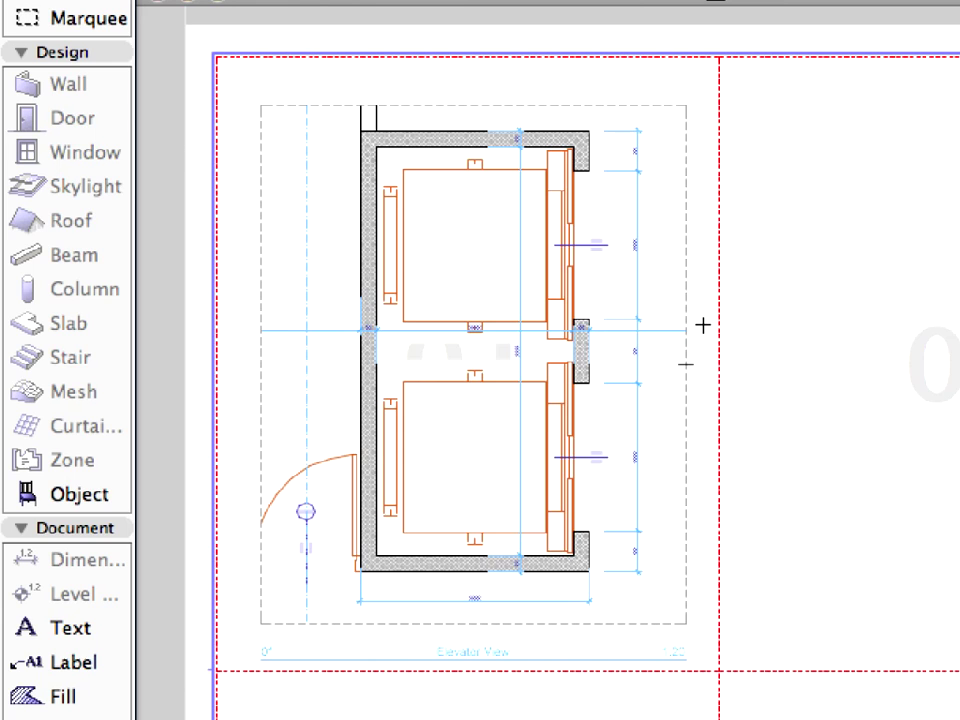
{"action": "left_click", "coordinate": [280, 694]}
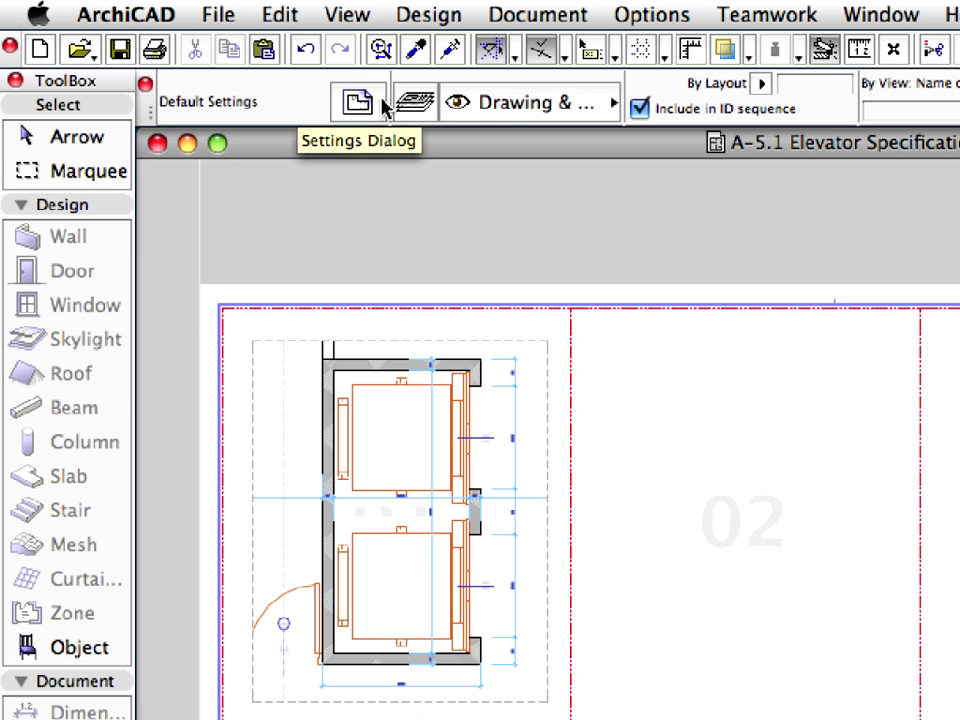
Turn off Show Drawing Scale in the drawing Title settings
{"action": "left_click", "coordinate": [383, 107]}
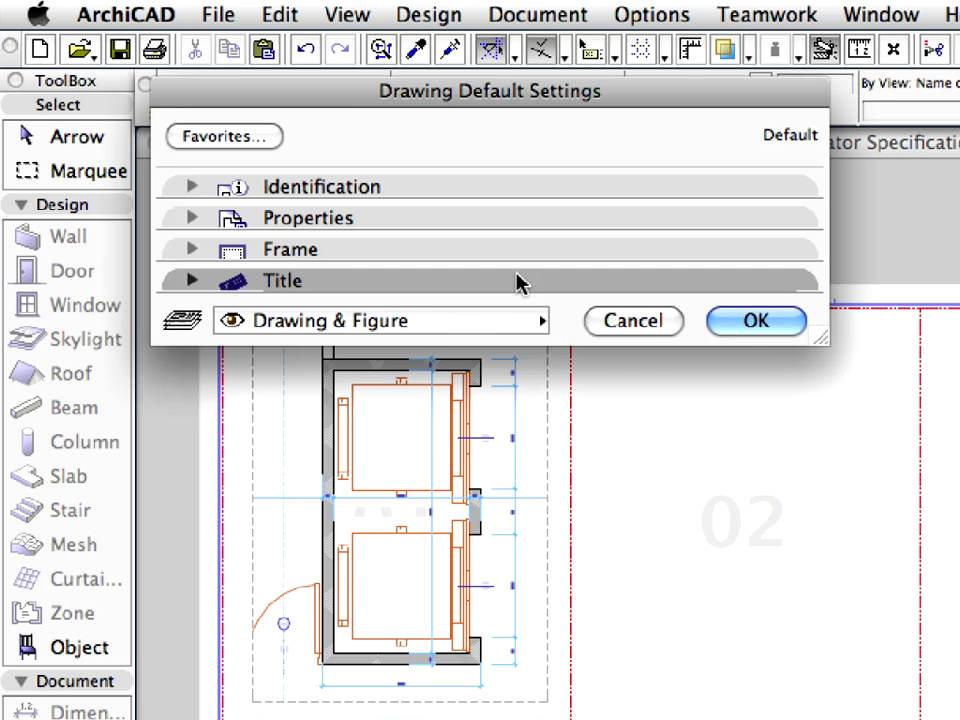
{"action": "left_click", "coordinate": [516, 279]}
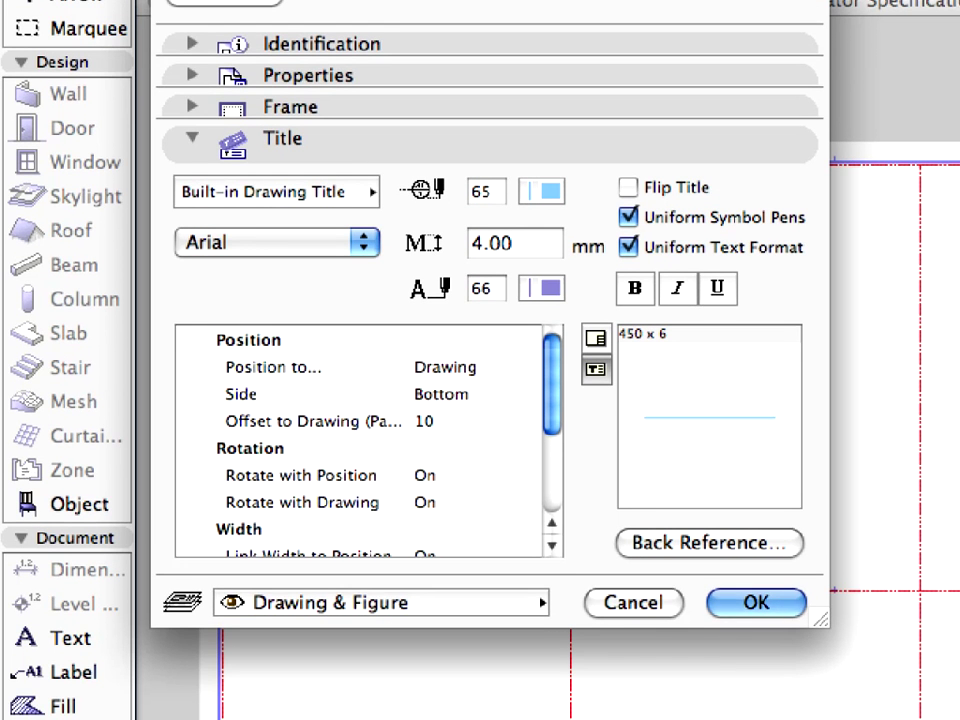
{"action": "left_click_drag", "start_coordinate": [553, 401], "coordinate": [553, 471]}
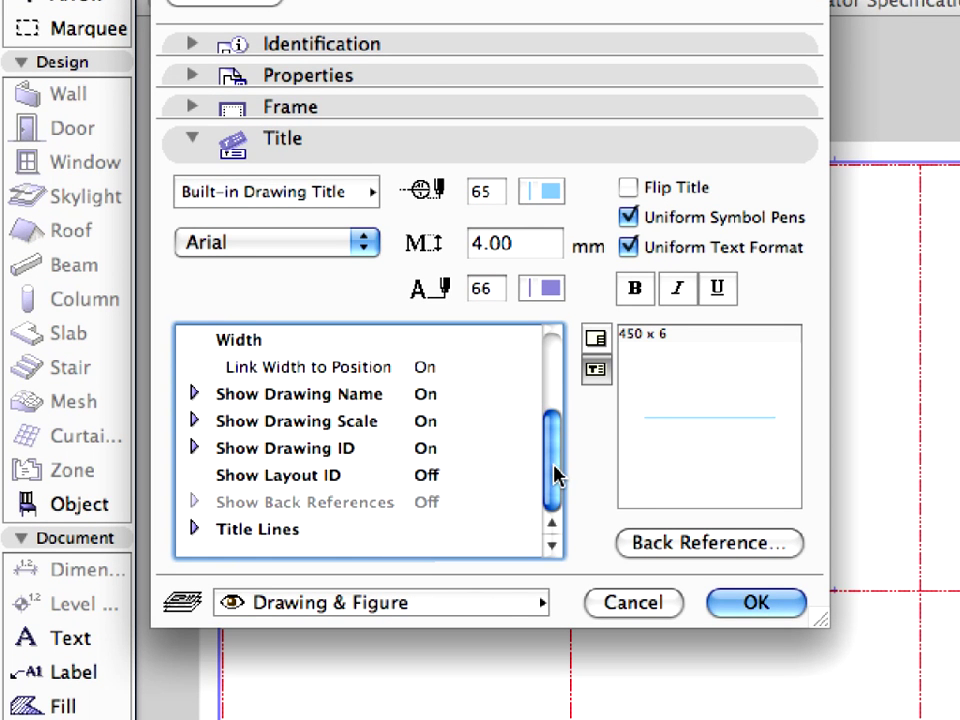
{"action": "left_click", "coordinate": [358, 427]}
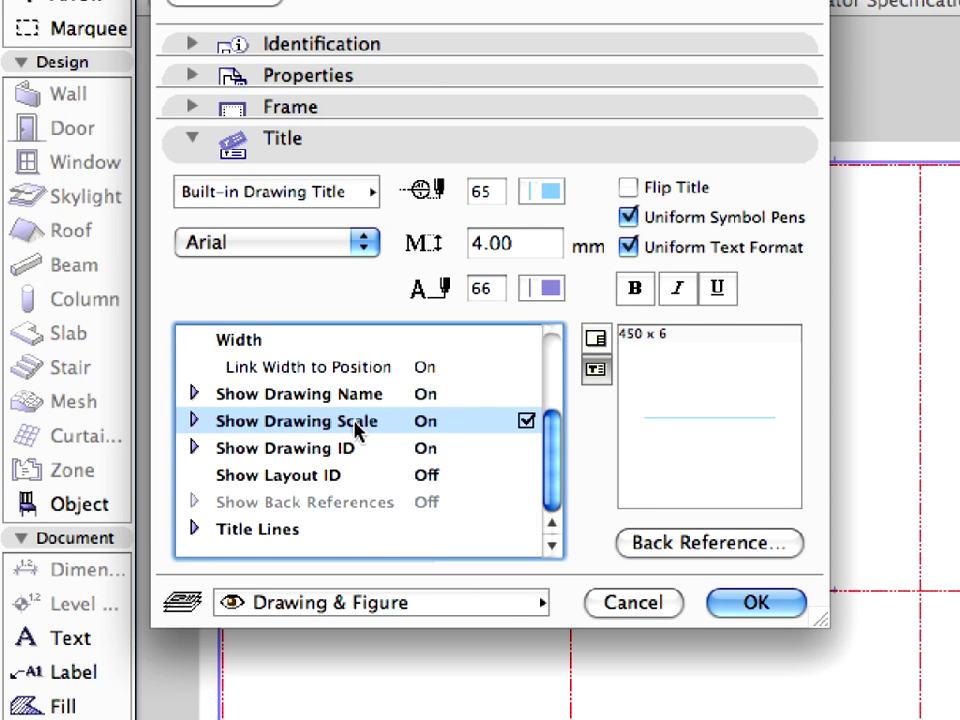
{"action": "left_click", "coordinate": [526, 421]}
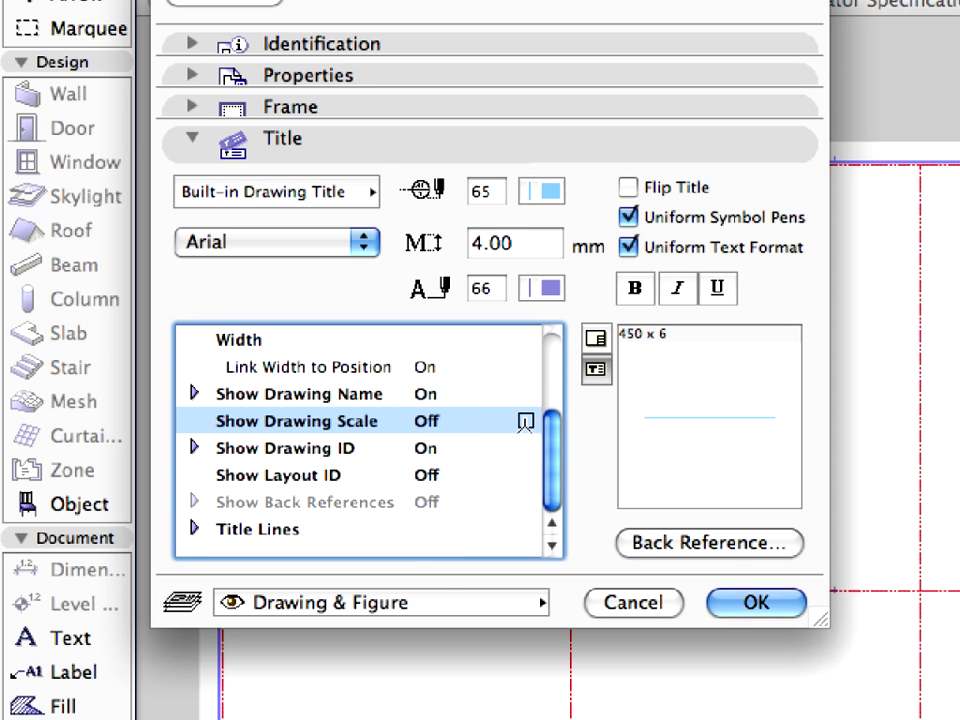
{"action": "left_click", "coordinate": [757, 603]}
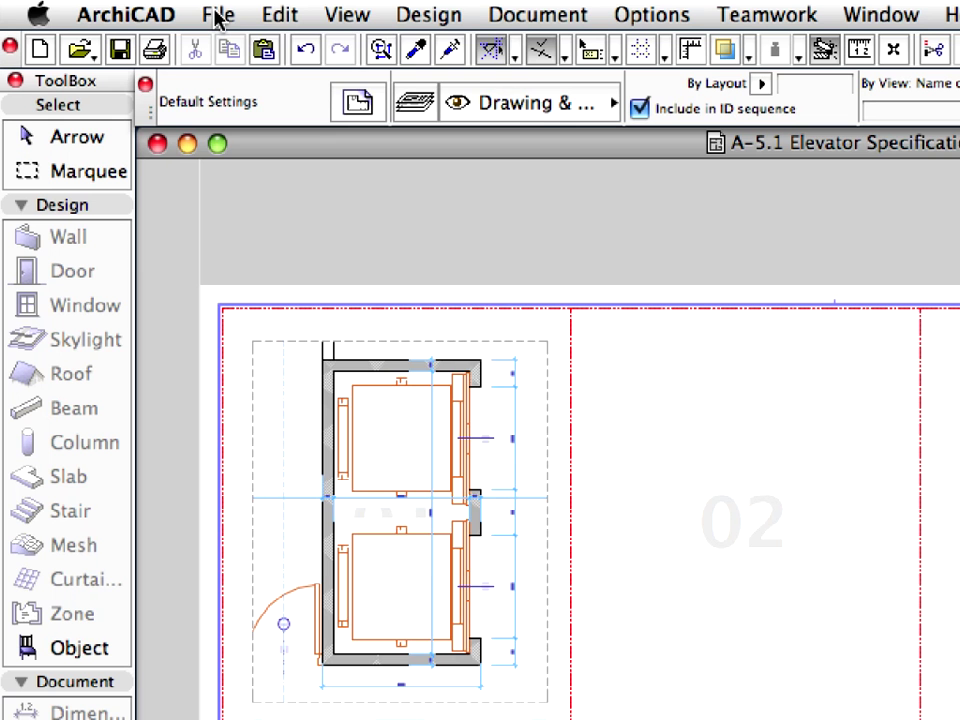
Place the Elevator Pit Detail, Hoistway Details, Explanation Figure and Elevator Photo files as external drawings
{"action": "left_click", "coordinate": [115, 8]}
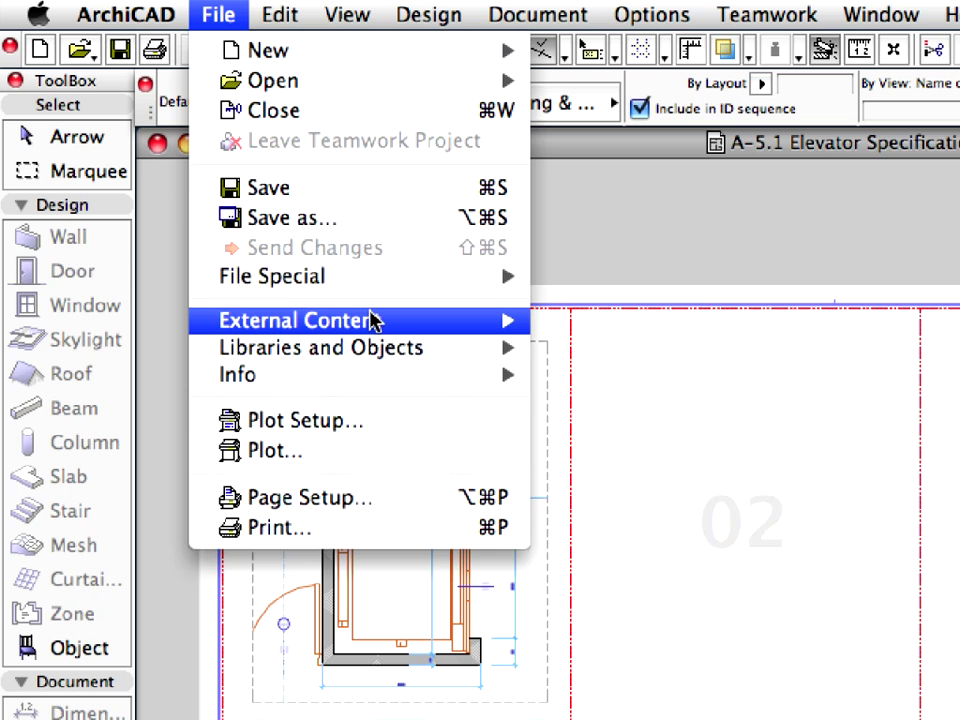
{"action": "mouse_move", "coordinate": [300, 320]}
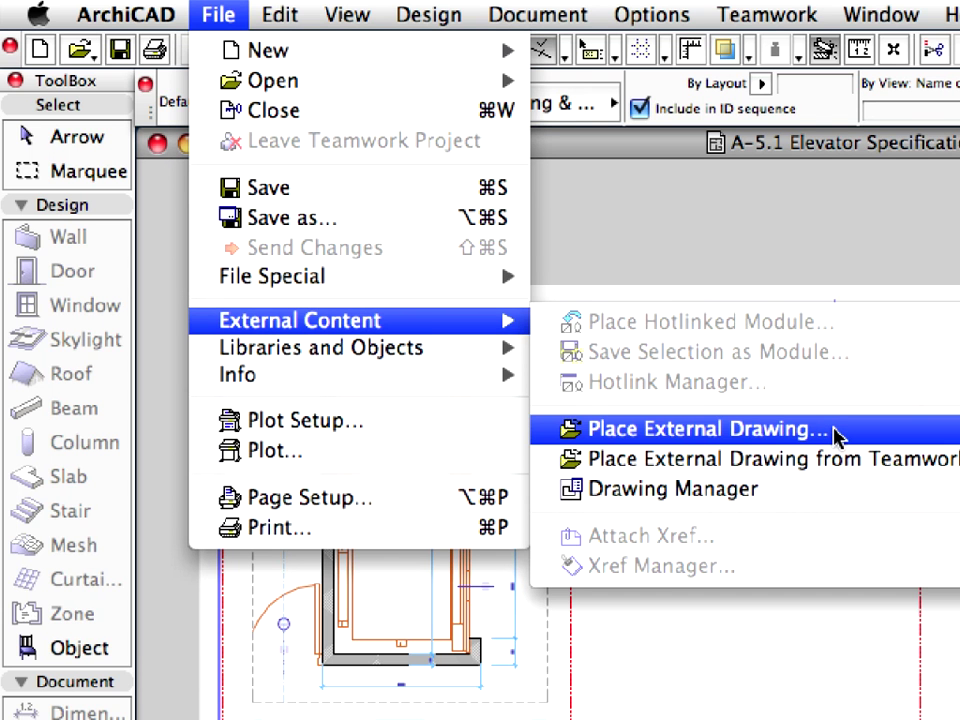
{"action": "left_click", "coordinate": [838, 430]}
{"action": "left_click", "coordinate": [510, 474]}
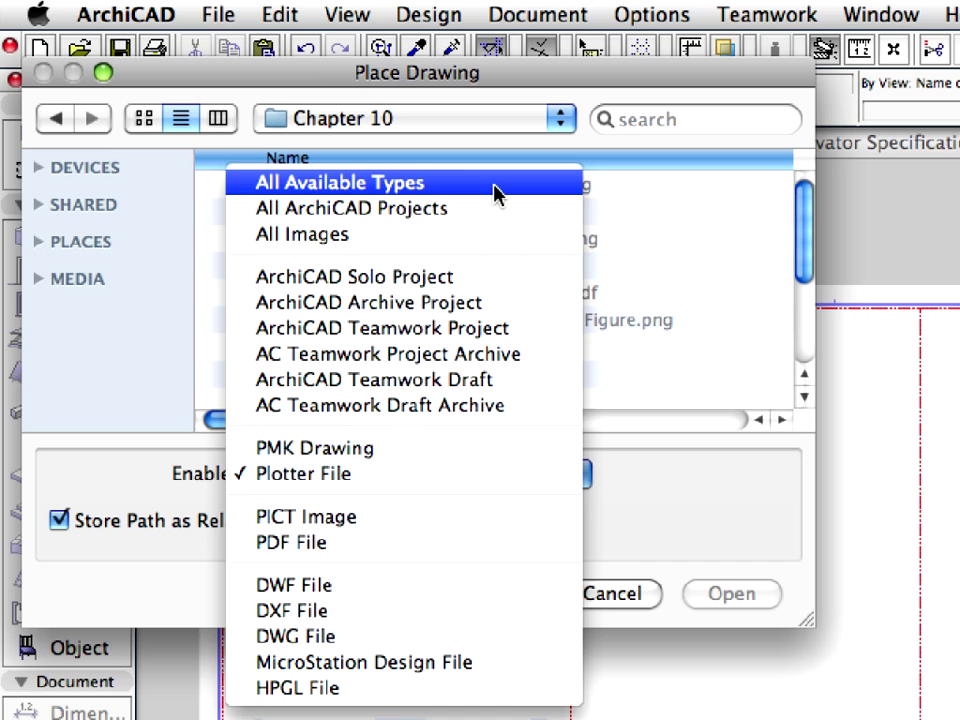
{"action": "left_click", "coordinate": [494, 183]}
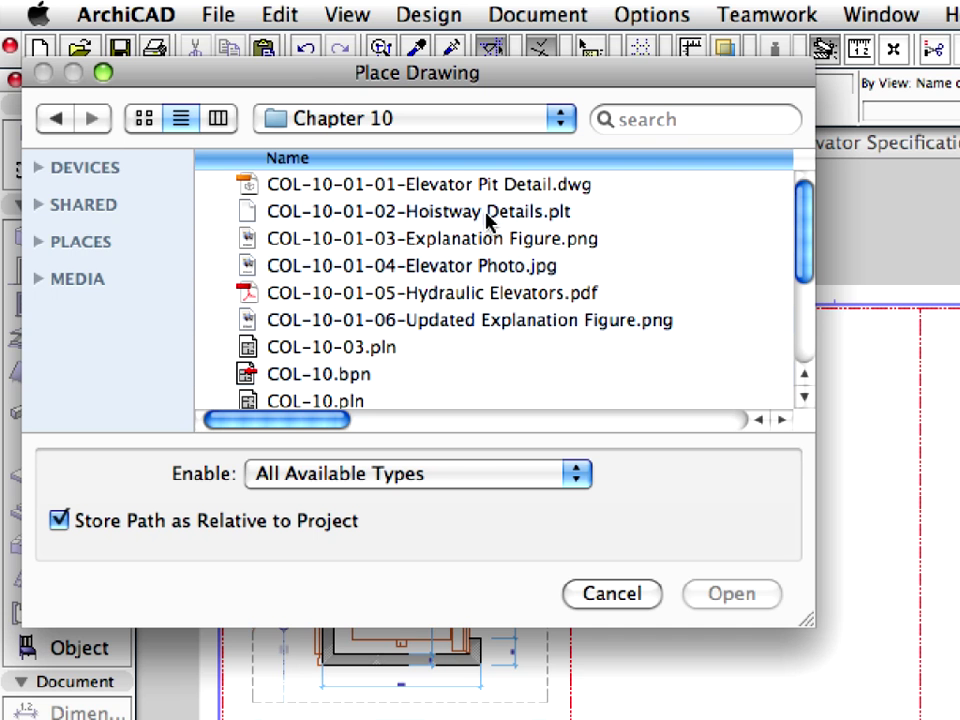
{"action": "left_click", "coordinate": [487, 190]}
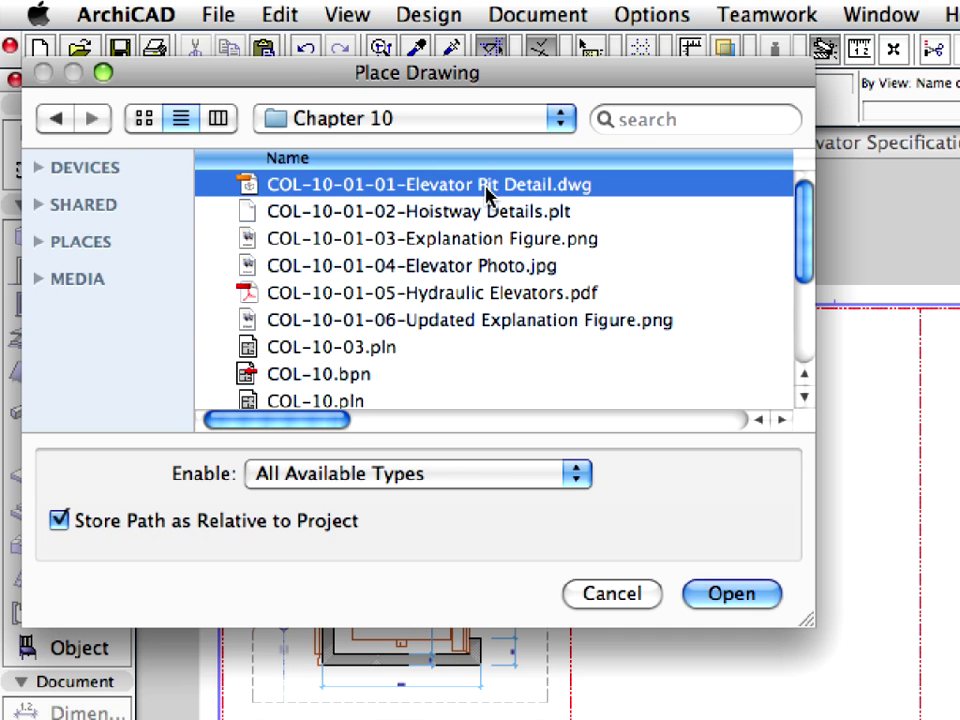
{"action": "left_click", "coordinate": [489, 212], "text": "shift"}
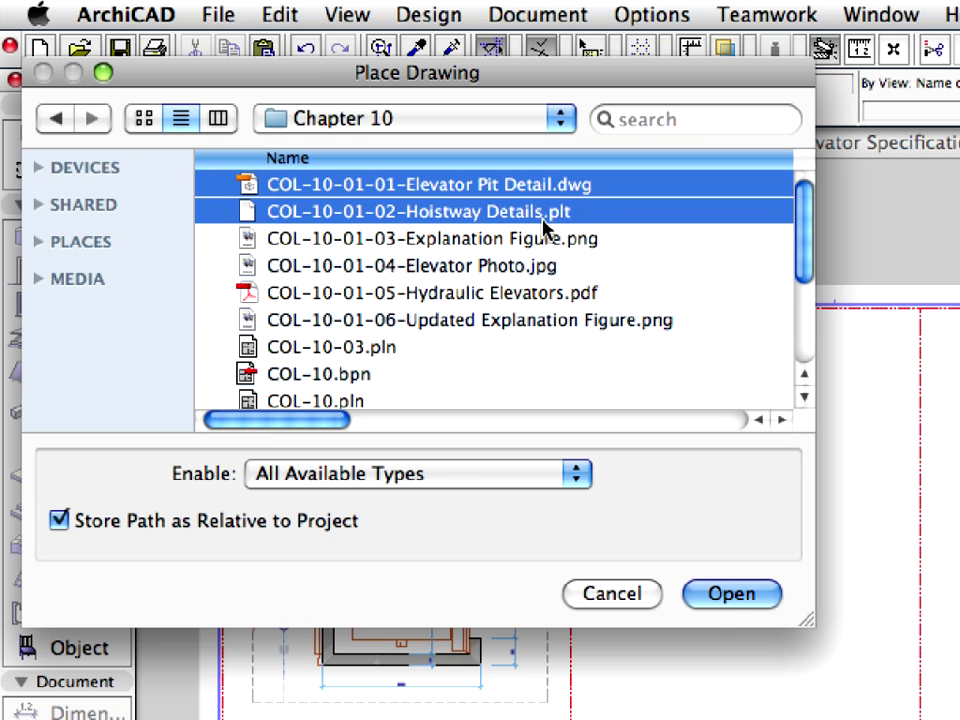
{"action": "left_click", "coordinate": [617, 250], "text": "shift"}
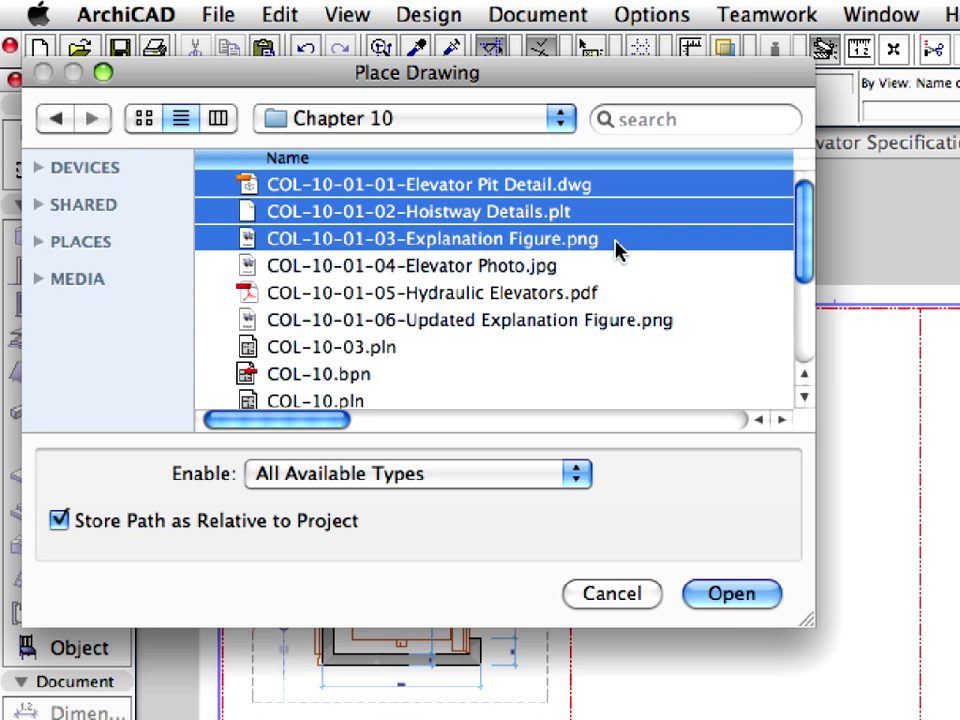
{"action": "left_click", "coordinate": [617, 265], "text": "shift"}
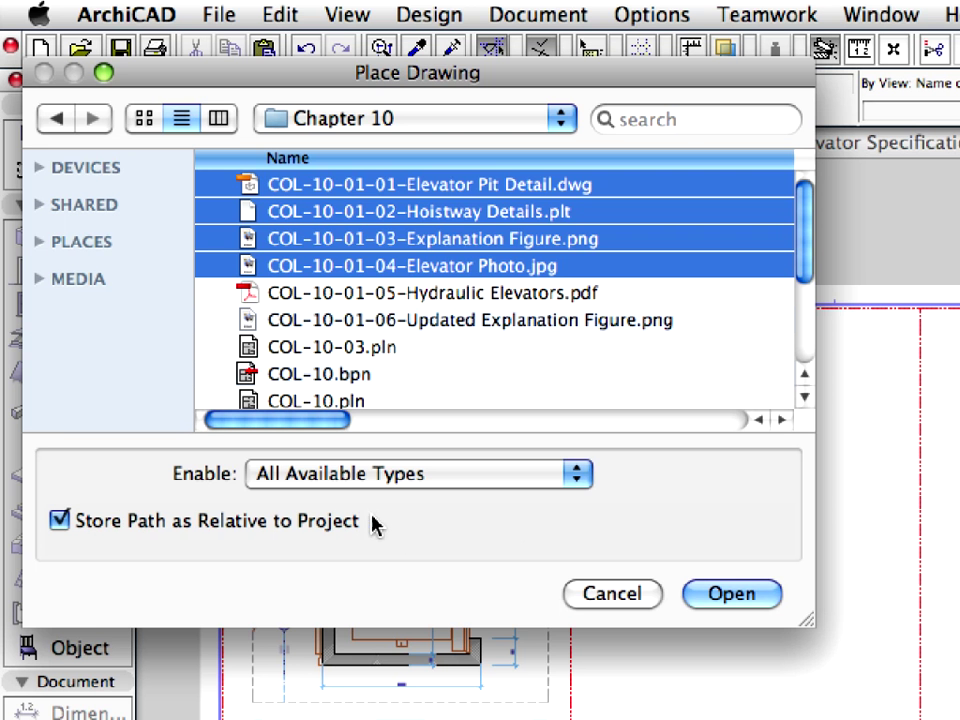
{"action": "left_click", "coordinate": [775, 597]}
Skip All for the missing simplex.shx font so the drawings are placed
{"action": "left_click", "coordinate": [818, 540]}
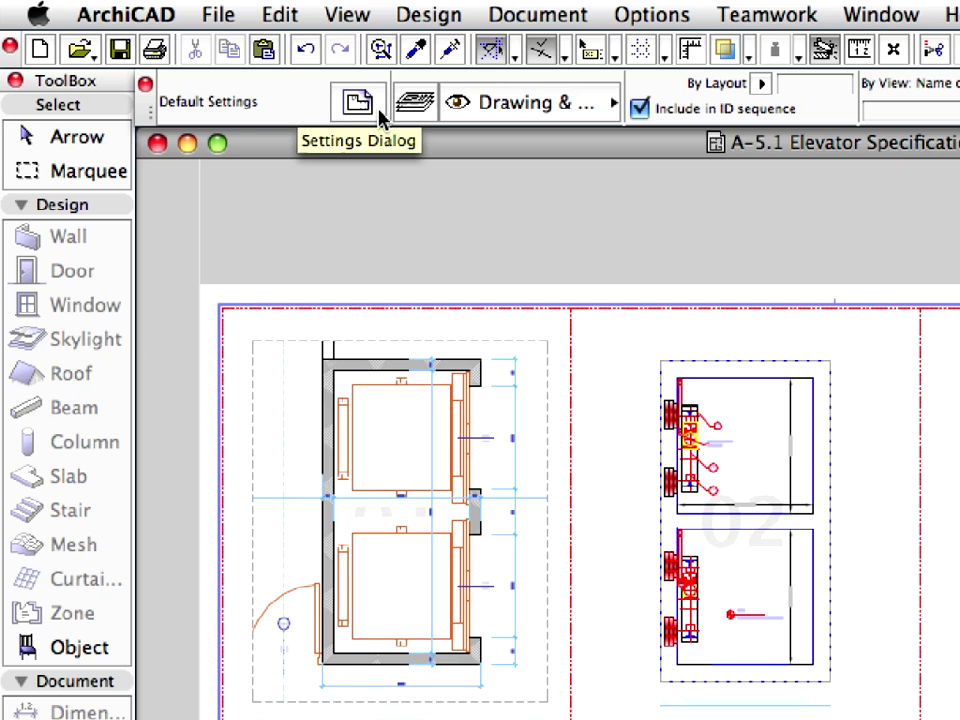
Set the selected drawing's built-in title type to No Title in its settings
{"action": "left_click", "coordinate": [379, 113]}
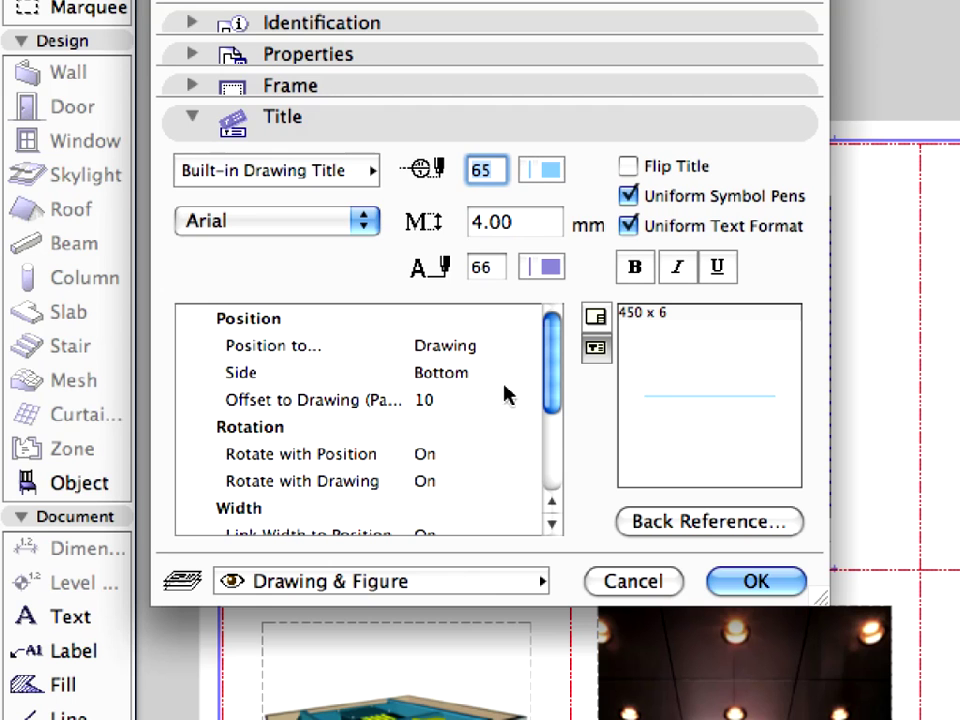
{"action": "left_click", "coordinate": [370, 170]}
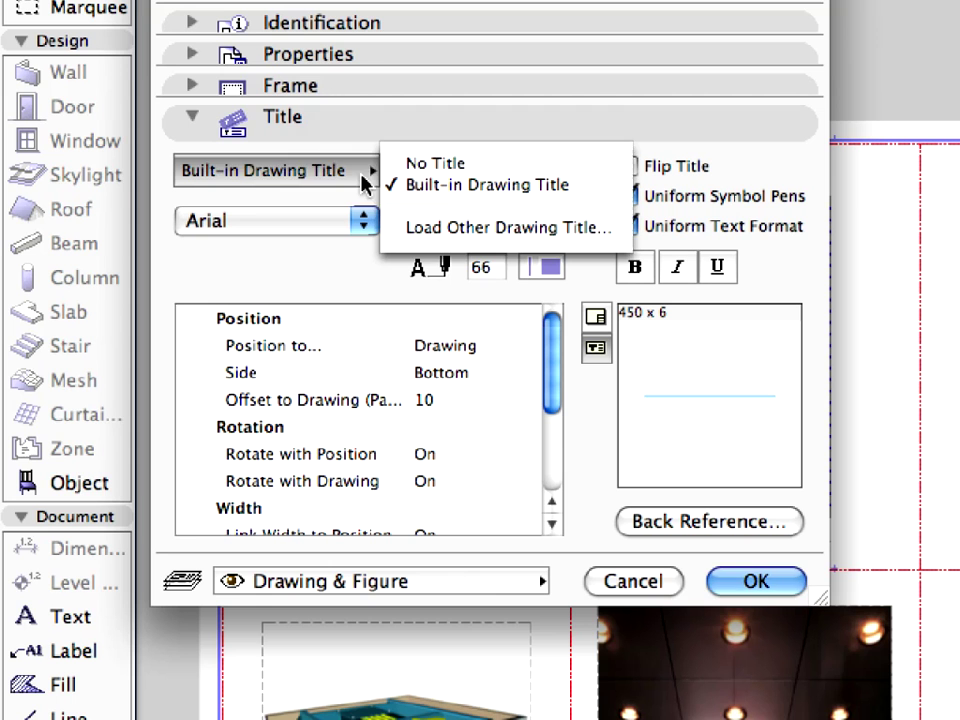
{"action": "left_click", "coordinate": [538, 168]}
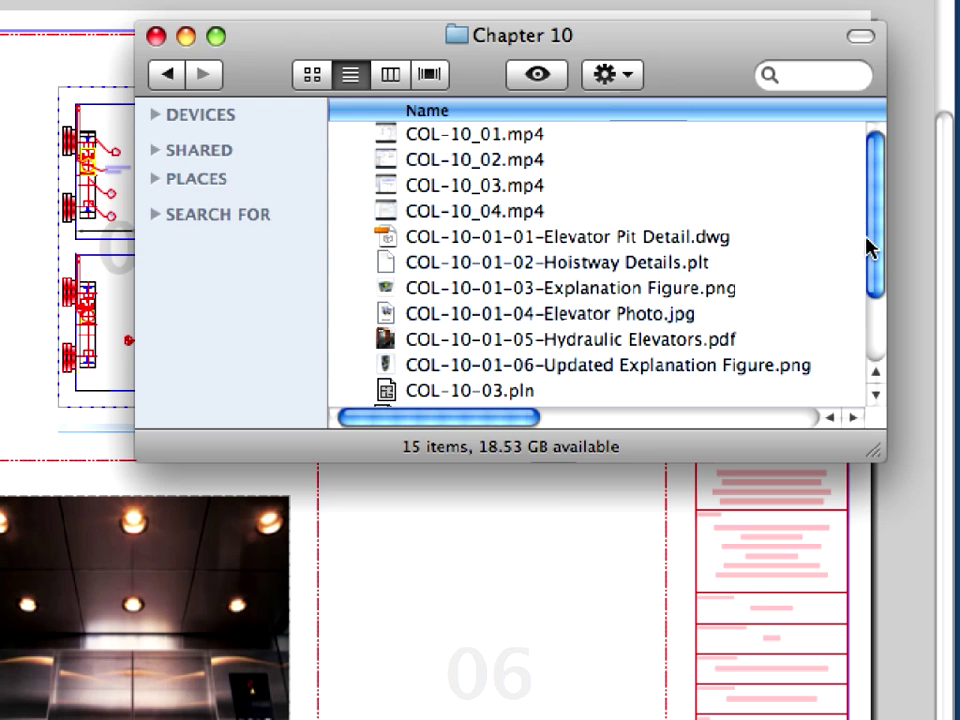
Drag COL-10-01-05-Hydraulic Elevators.pdf from the Chapter 10 folder onto the A-5.1 layout
{"action": "left_click", "coordinate": [497, 343]}
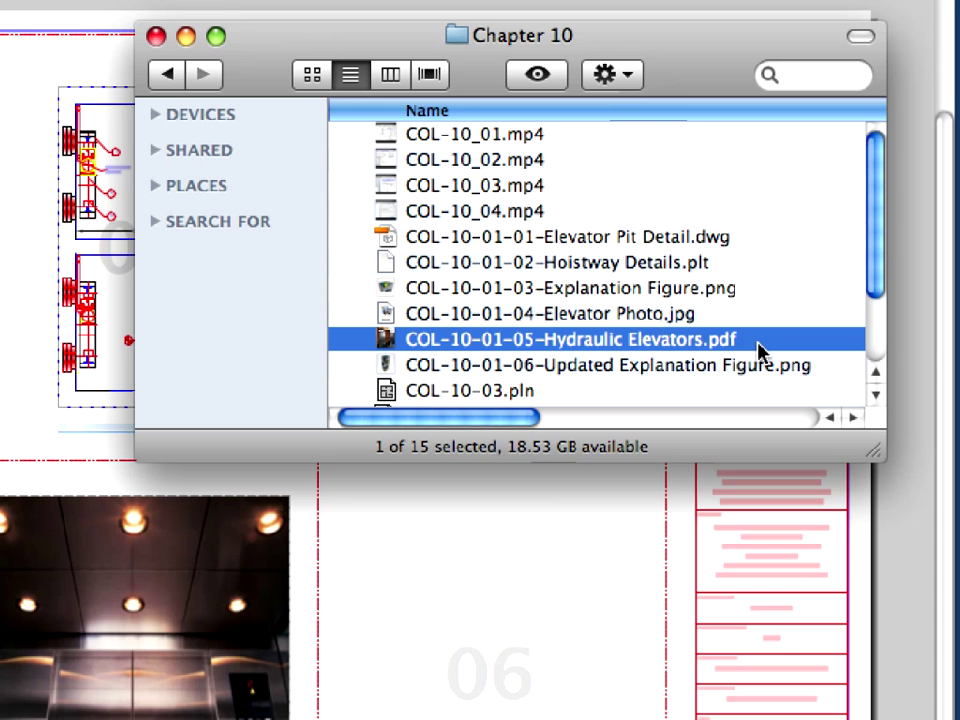
{"action": "mouse_move", "coordinate": [385, 340]}
{"action": "left_mouse_down"}
{"action": "mouse_move", "coordinate": [405, 487]}
{"action": "mouse_move", "coordinate": [491, 672]}
{"action": "left_mouse_up"}
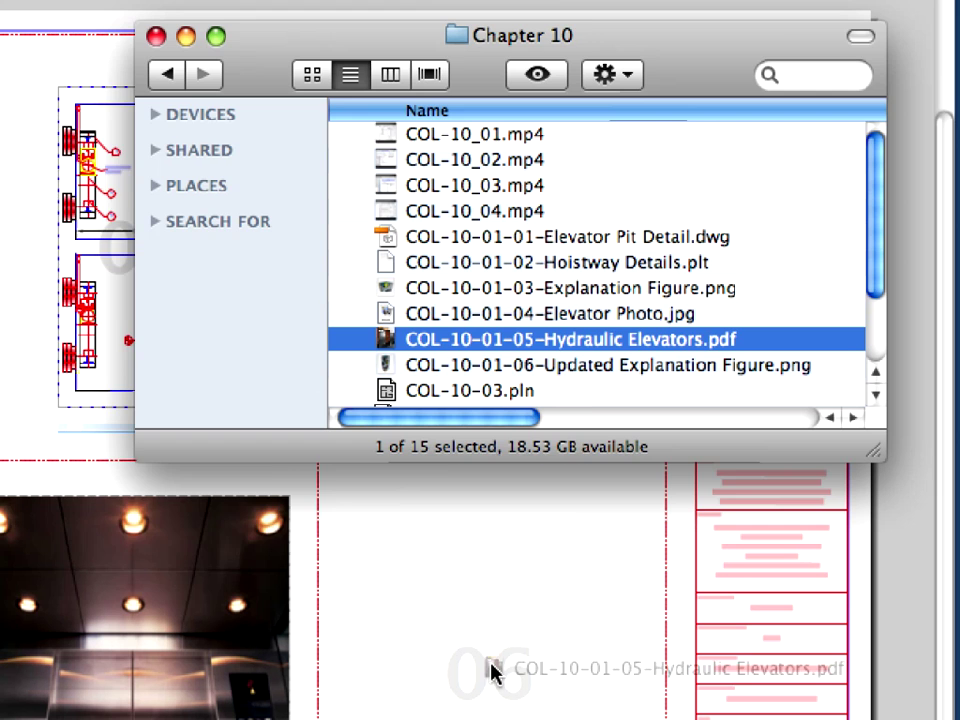
Place page 3, the Holeless Hydraulic sheet, of the Hydraulic Elevators PDF near cell 06
{"action": "left_click_drag", "start_coordinate": [491, 672], "coordinate": [491, 672]}
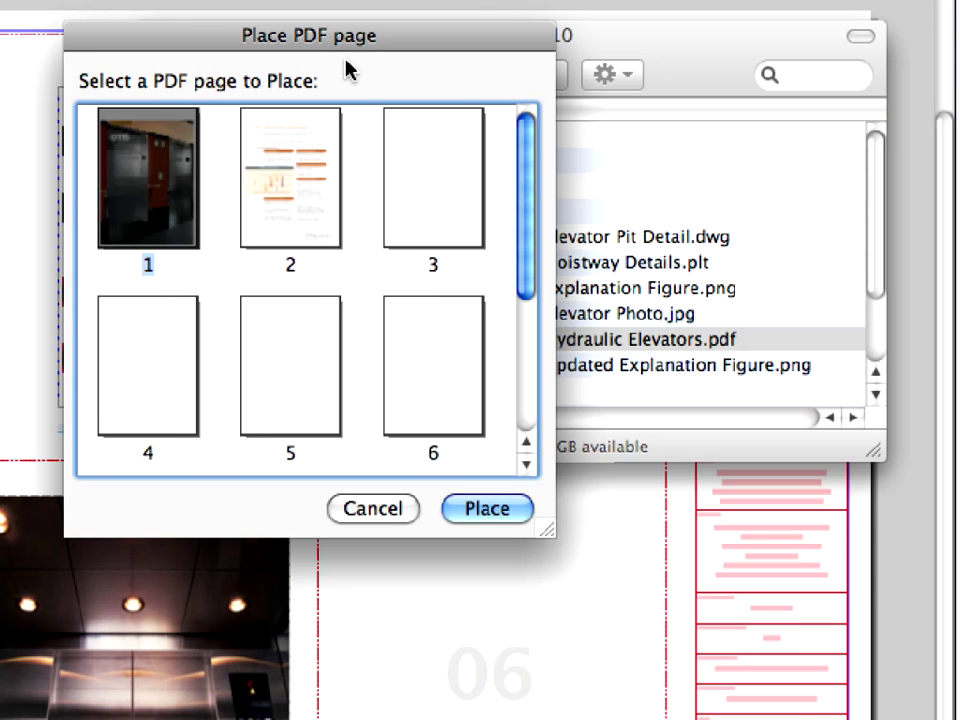
{"action": "left_click_drag", "start_coordinate": [364, 43], "coordinate": [392, 74]}
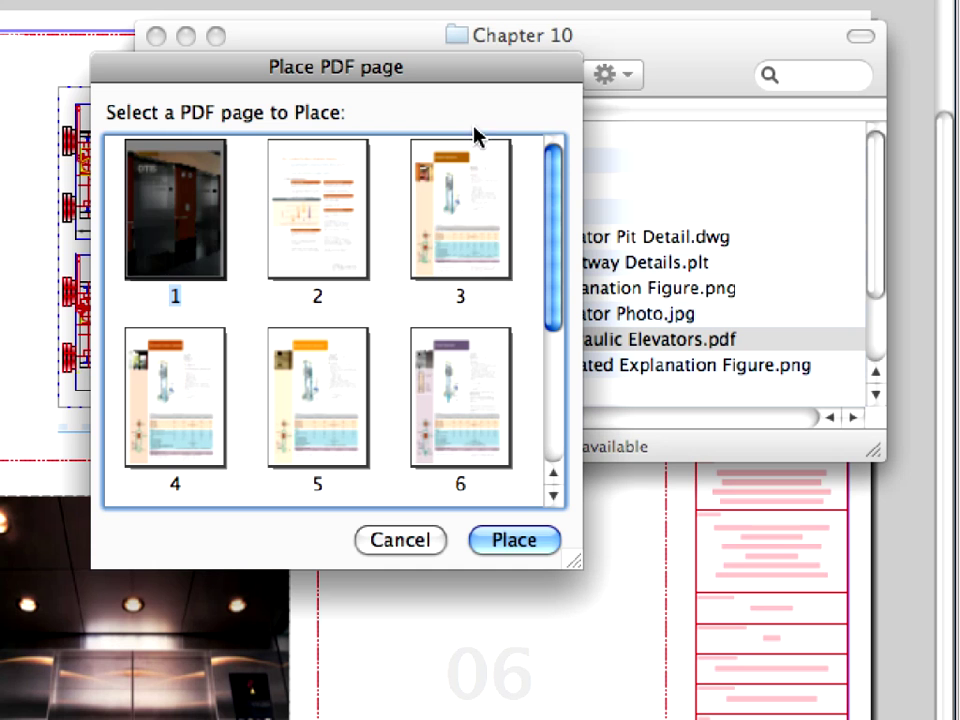
{"action": "left_click", "coordinate": [476, 172]}
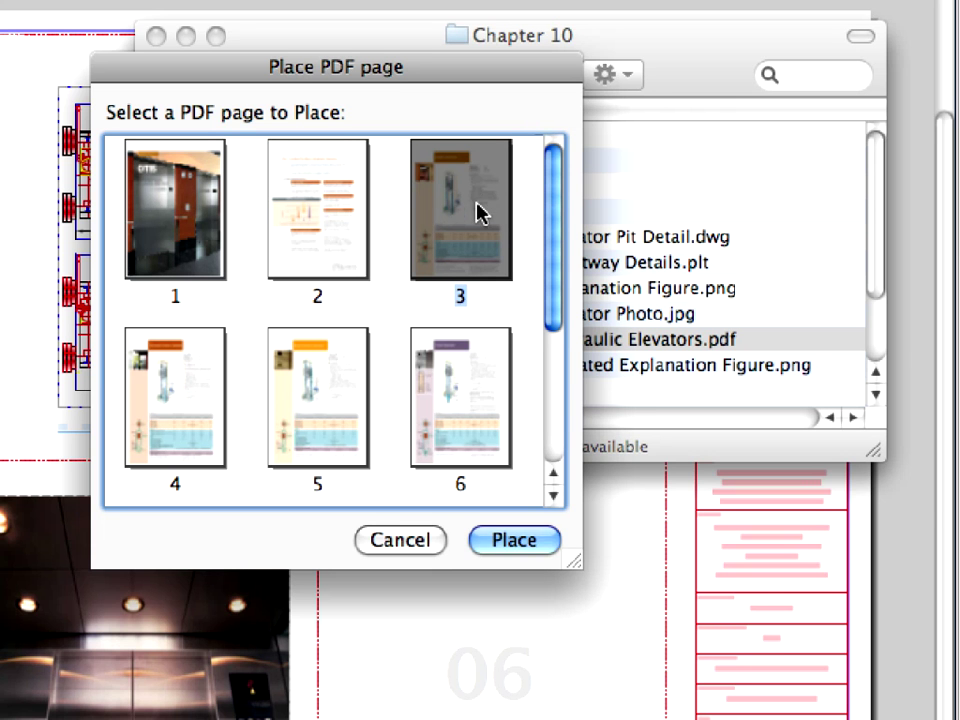
{"action": "left_click", "coordinate": [513, 540]}
{"action": "scroll", "coordinate": [540, 542], "scroll_direction": "down", "scroll_amount": 5}
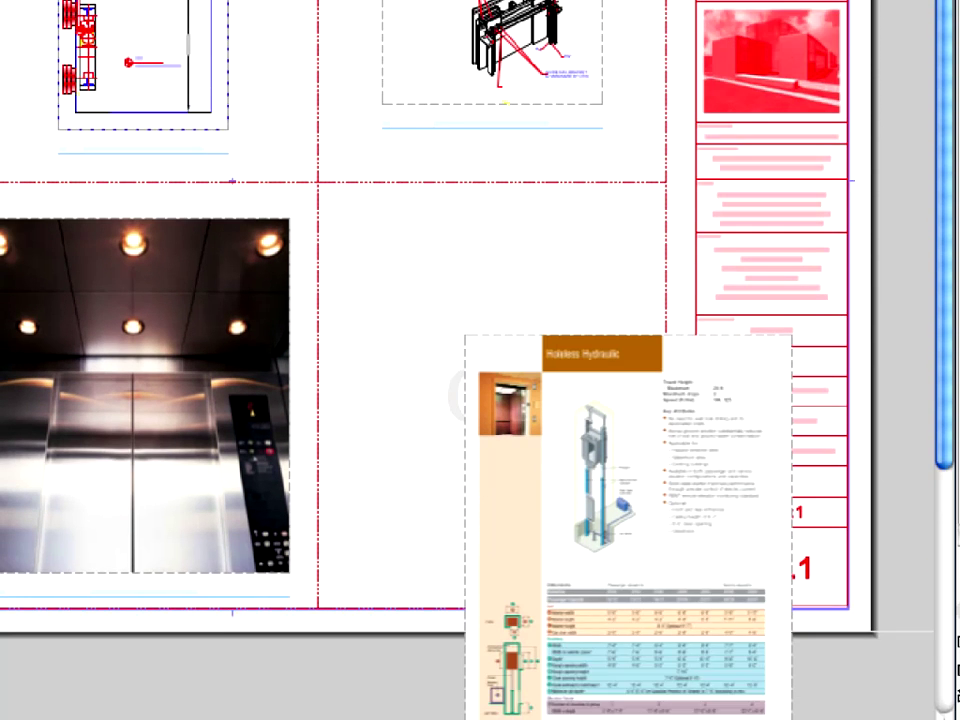
{"action": "scroll", "coordinate": [540, 542], "scroll_direction": "down", "scroll_amount": 2}
Move the Holeless Hydraulic sheet into the empty cell 06 frame, then deselect it
{"action": "left_click", "coordinate": [530, 435]}
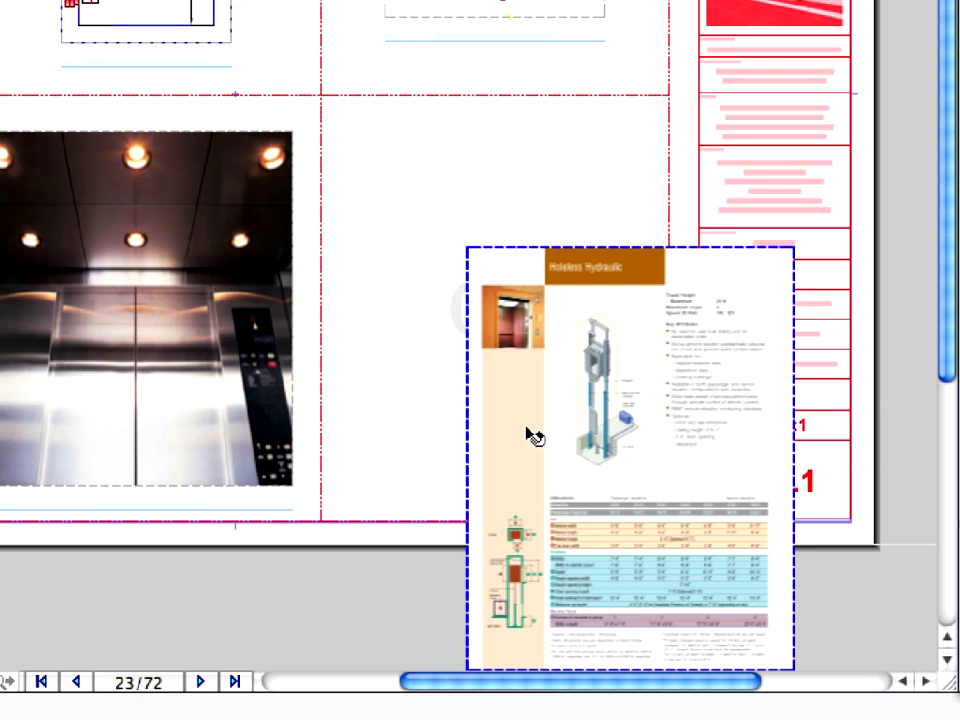
{"action": "mouse_move", "coordinate": [630, 458]}
{"action": "left_mouse_down"}
{"action": "mouse_move", "coordinate": [630, 418]}
{"action": "mouse_move", "coordinate": [584, 313]}
{"action": "mouse_move", "coordinate": [565, 212]}
{"action": "left_mouse_up"}
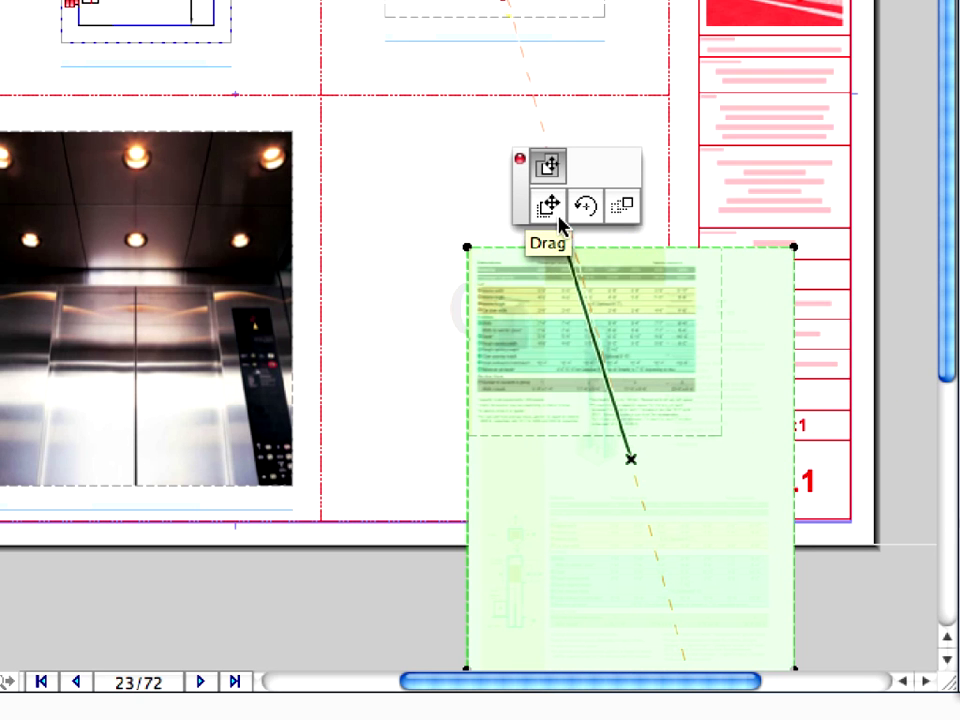
{"action": "left_click", "coordinate": [561, 224]}
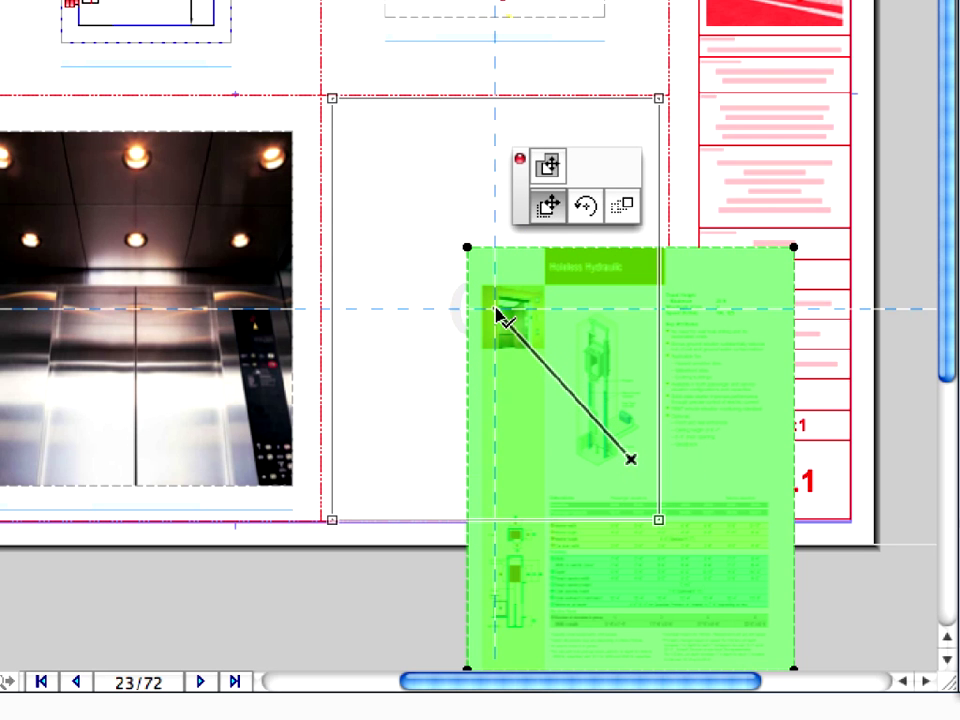
{"action": "left_click", "coordinate": [497, 311]}
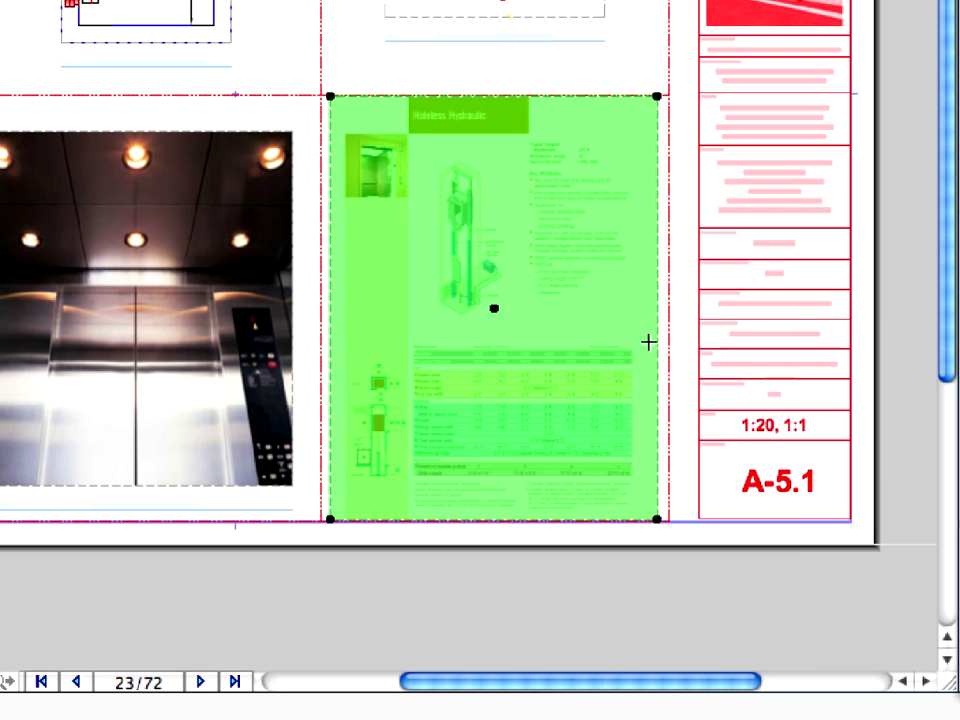
{"action": "key", "text": "Escape"}
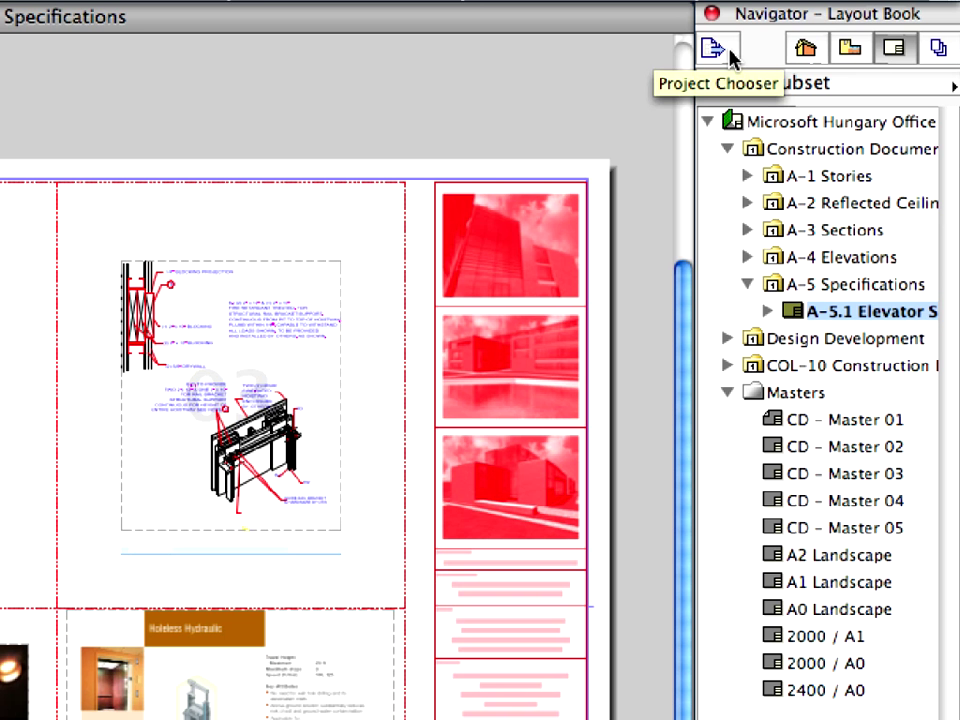
Show the Drawing Manager and enlarge its palette to reveal more columns
{"action": "left_click", "coordinate": [731, 58]}
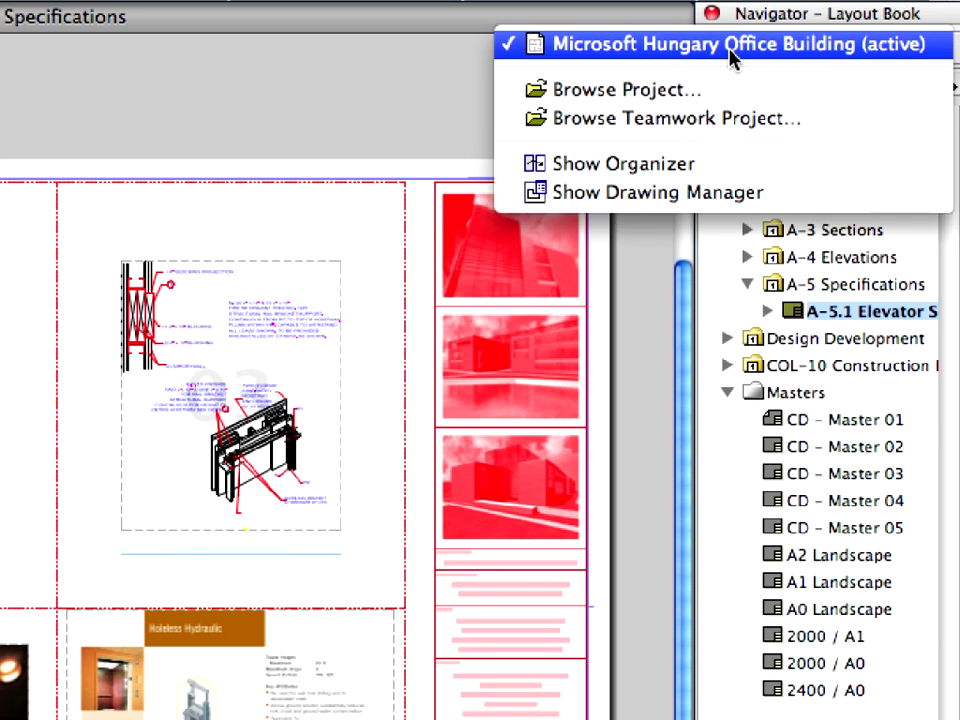
{"action": "left_click", "coordinate": [820, 205]}
{"action": "left_click_drag", "start_coordinate": [561, 141], "coordinate": [250, 50]}
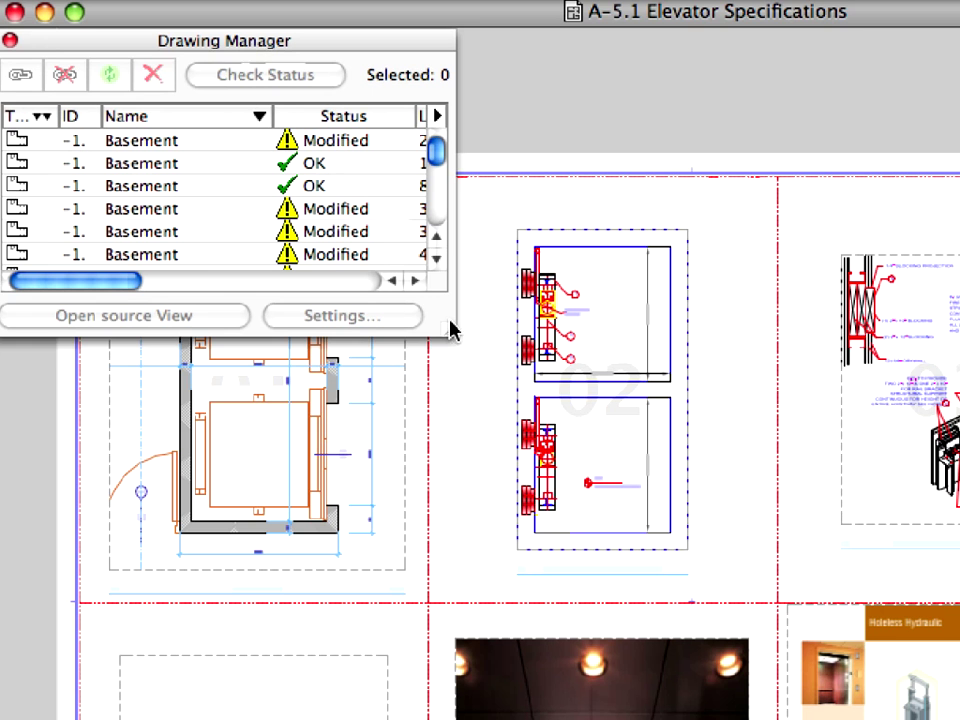
{"action": "mouse_move", "coordinate": [452, 328]}
{"action": "left_mouse_down"}
{"action": "mouse_move", "coordinate": [555, 335]}
{"action": "mouse_move", "coordinate": [952, 487]}
{"action": "left_mouse_up"}
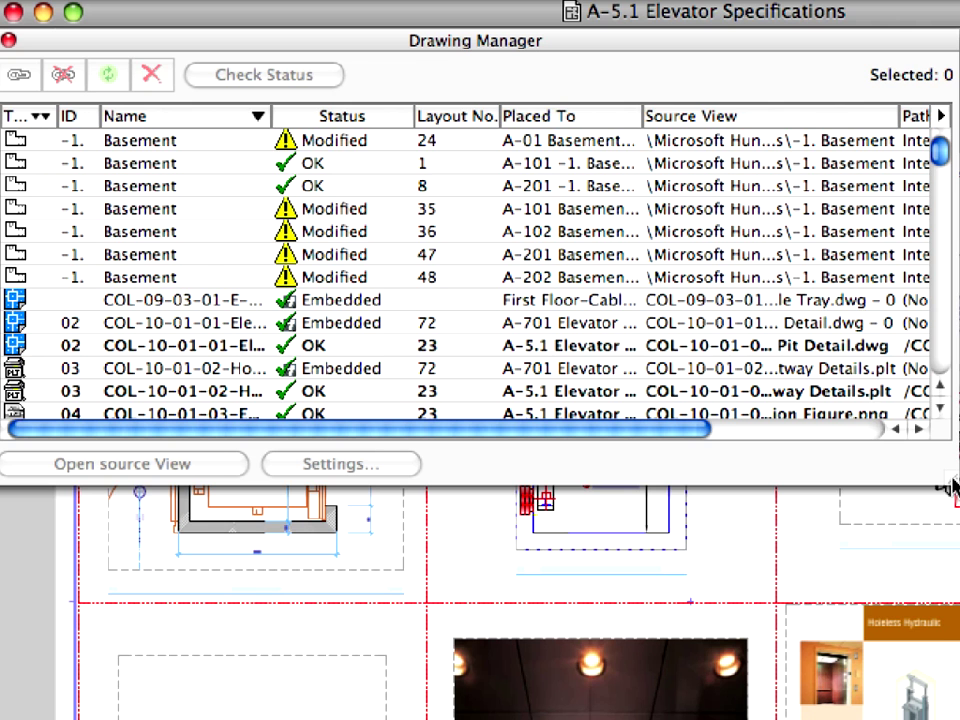
{"action": "left_click_drag", "start_coordinate": [940, 150], "coordinate": [937, 362]}
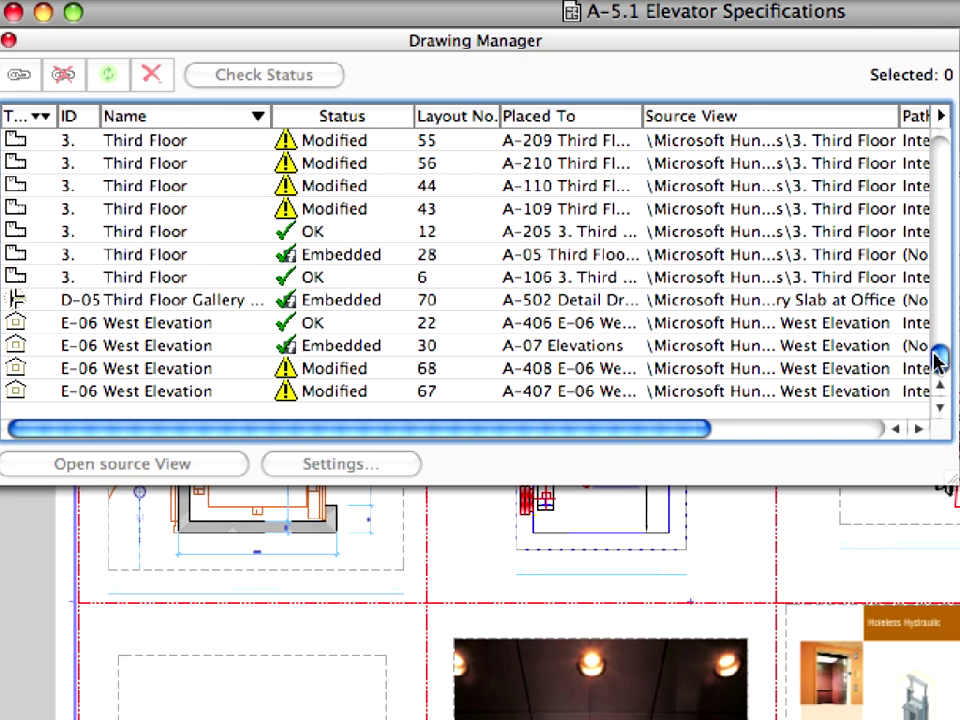
Sort the drawing list by Layout No. and widen the Name column
{"action": "left_click", "coordinate": [457, 117]}
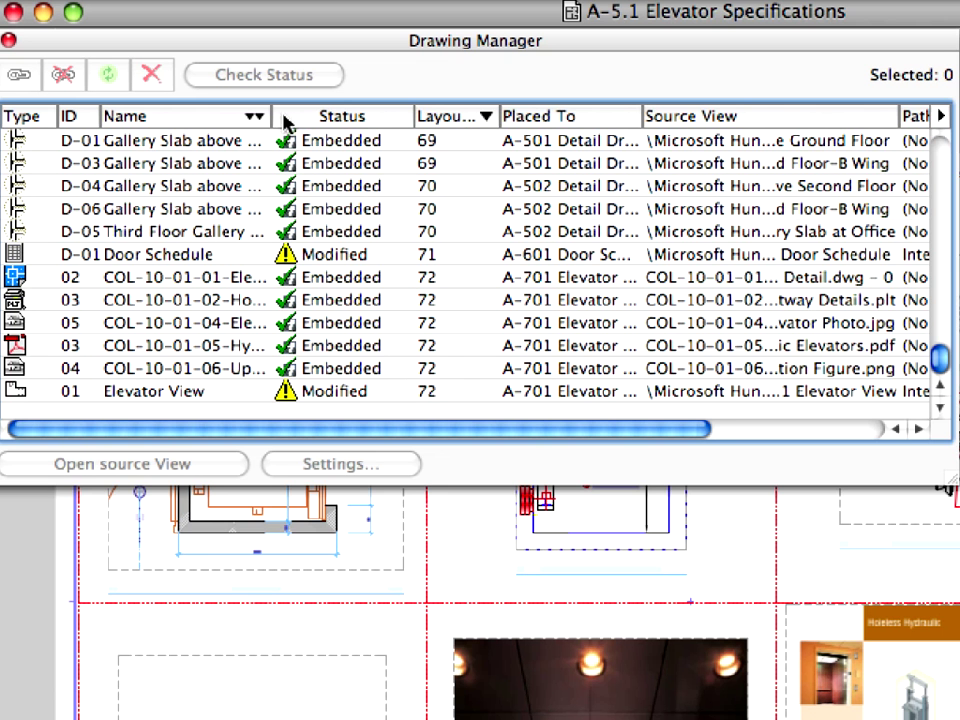
{"action": "left_click_drag", "start_coordinate": [270, 117], "coordinate": [459, 118]}
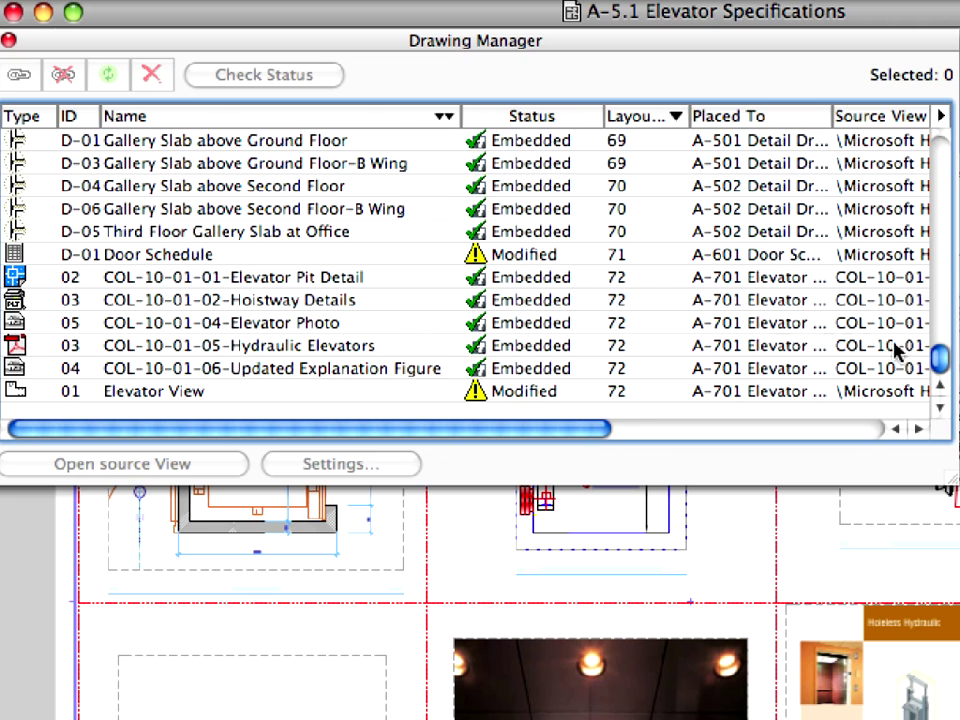
{"action": "left_click_drag", "start_coordinate": [936, 362], "coordinate": [943, 150]}
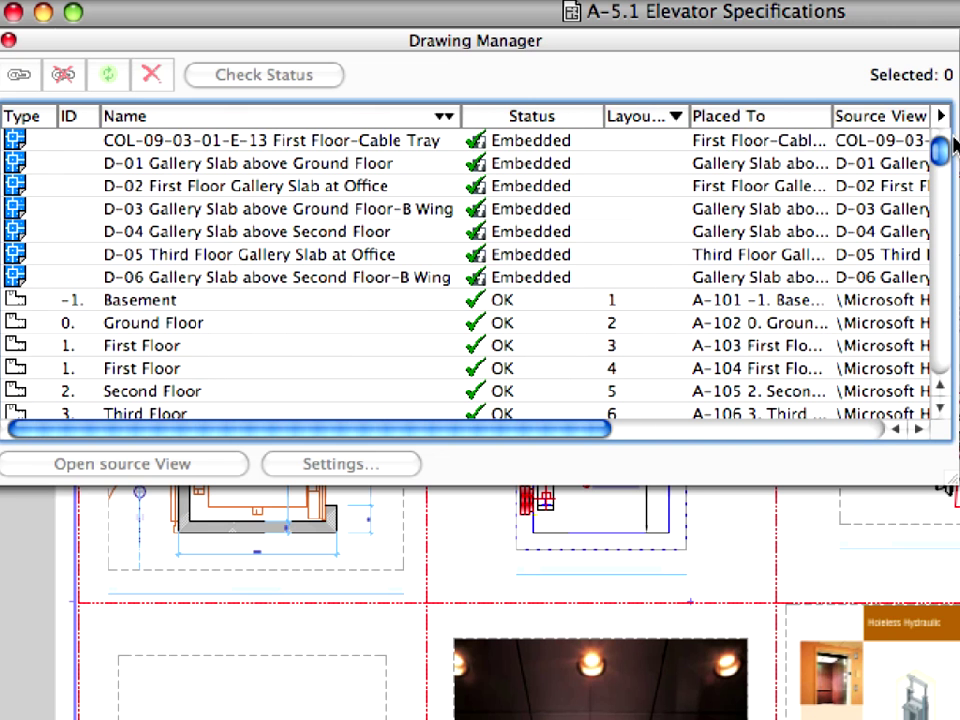
Scroll to the layout 23 drawings and select COL-10-01-03-Explanation Figure
{"action": "scroll", "coordinate": [383, 186], "scroll_direction": "down", "scroll_amount": 2}
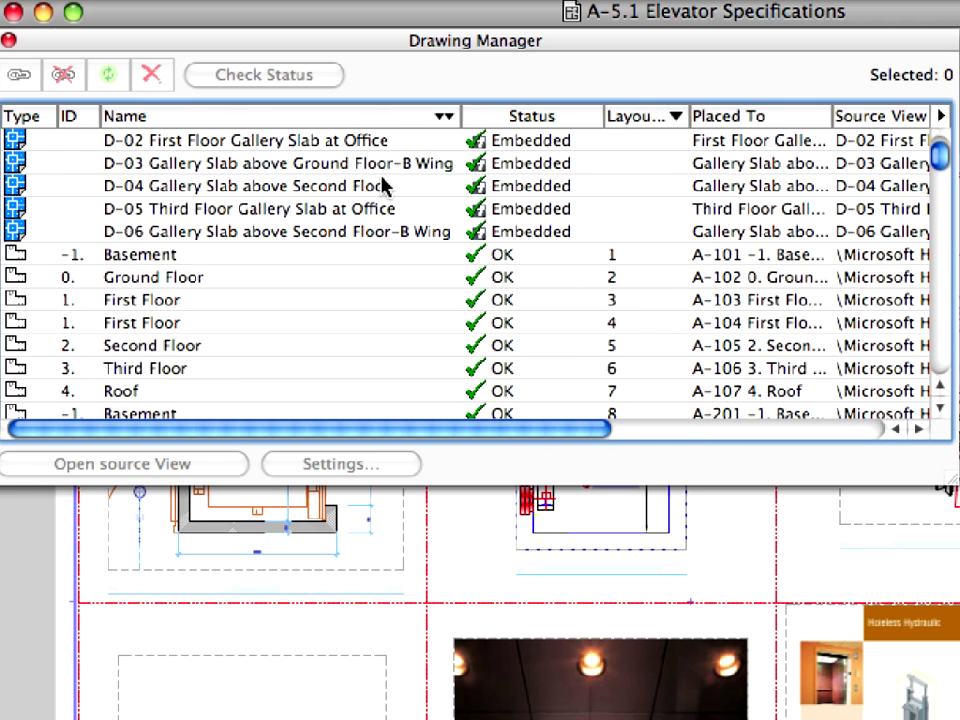
{"action": "scroll", "coordinate": [383, 186], "scroll_direction": "down", "scroll_amount": 4}
{"action": "scroll", "coordinate": [383, 186], "scroll_direction": "down", "scroll_amount": 3}
{"action": "scroll", "coordinate": [382, 197], "scroll_direction": "down", "scroll_amount": 6}
{"action": "scroll", "coordinate": [380, 197], "scroll_direction": "down", "scroll_amount": 4}
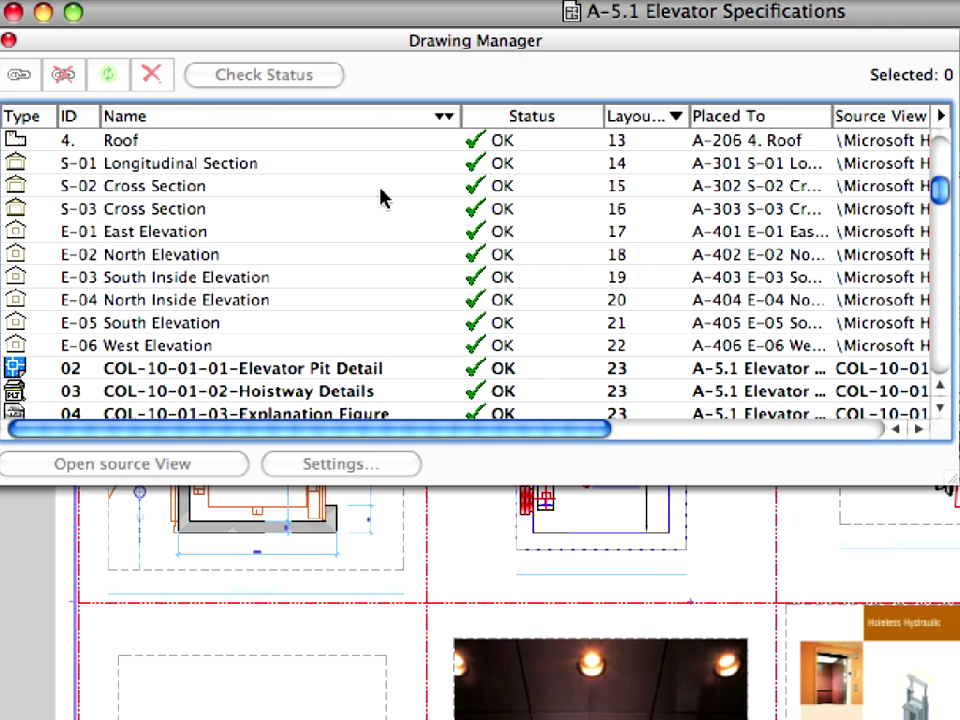
{"action": "scroll", "coordinate": [381, 197], "scroll_direction": "down", "scroll_amount": 5}
{"action": "scroll", "coordinate": [381, 197], "scroll_direction": "down", "scroll_amount": 2}
{"action": "scroll", "coordinate": [382, 198], "scroll_direction": "down", "scroll_amount": 1}
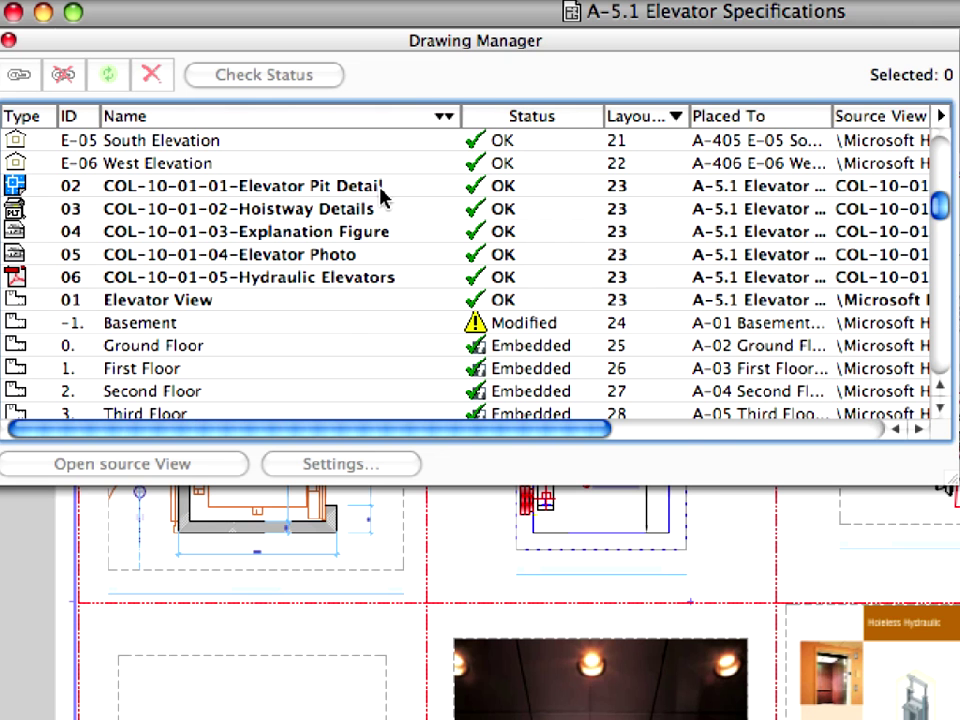
{"action": "left_click", "coordinate": [397, 232]}
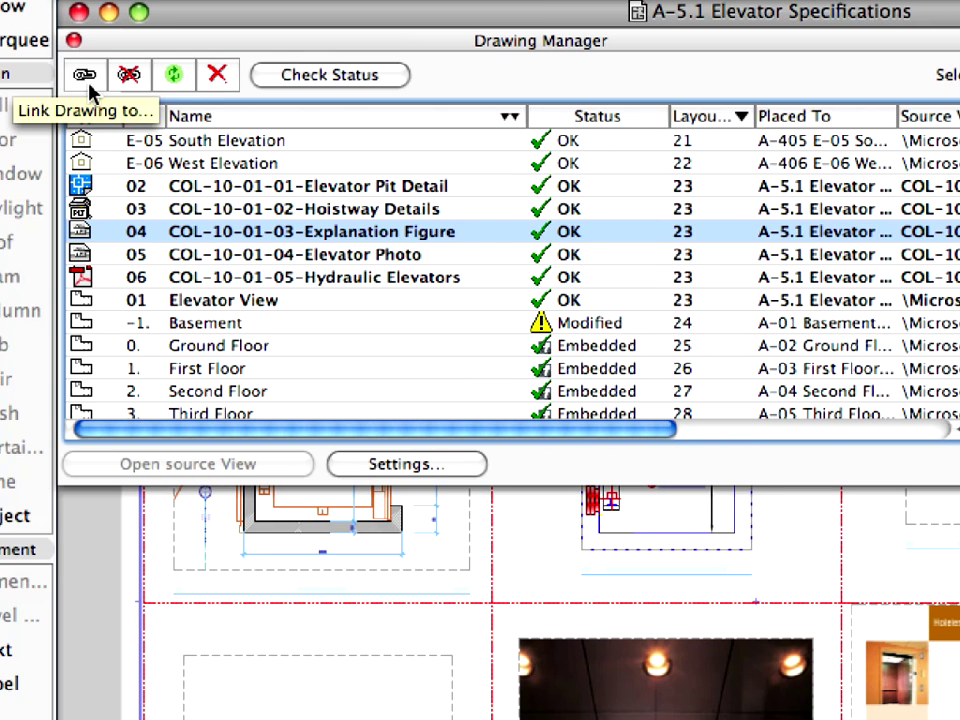
Relink drawing 04 to the external file COL-10-01-06-Updated Explanation Figure.png
{"action": "left_click", "coordinate": [88, 86]}
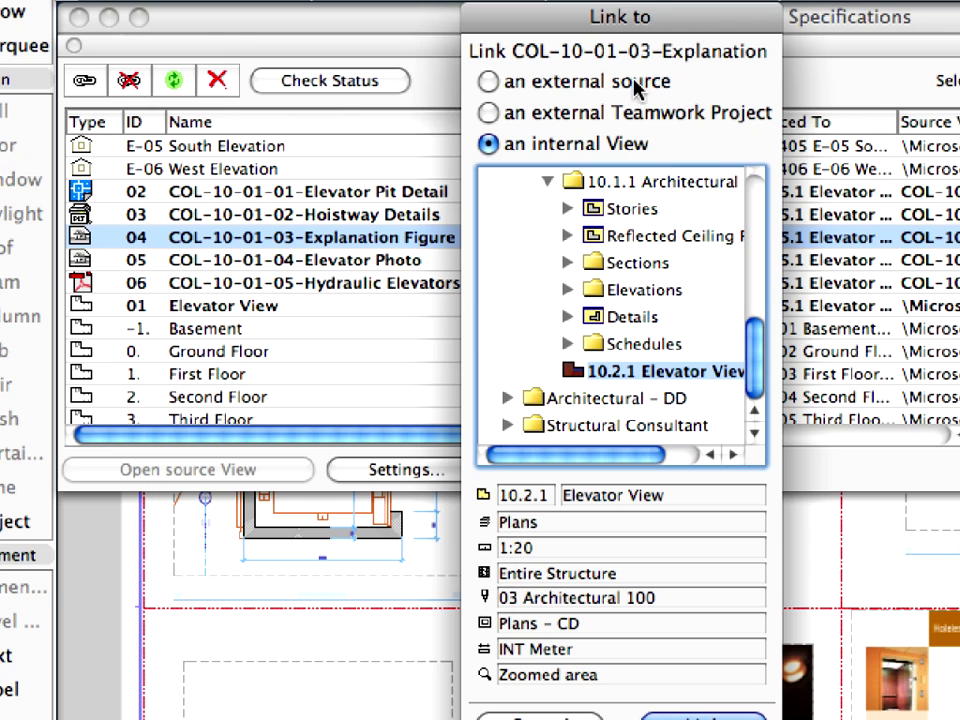
{"action": "left_click", "coordinate": [634, 82]}
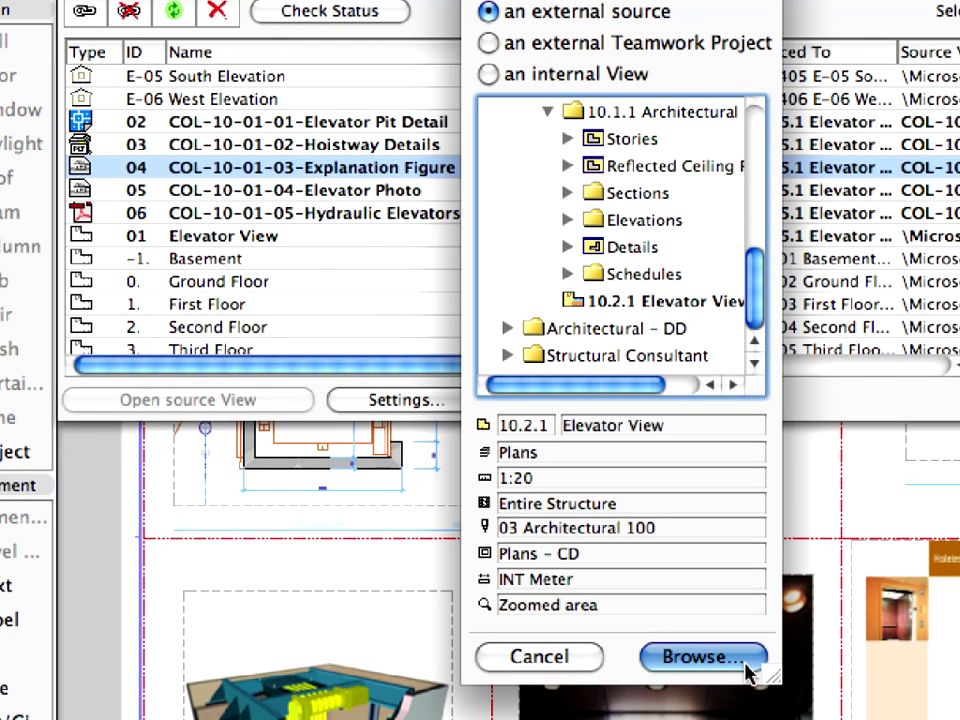
{"action": "left_click", "coordinate": [703, 657]}
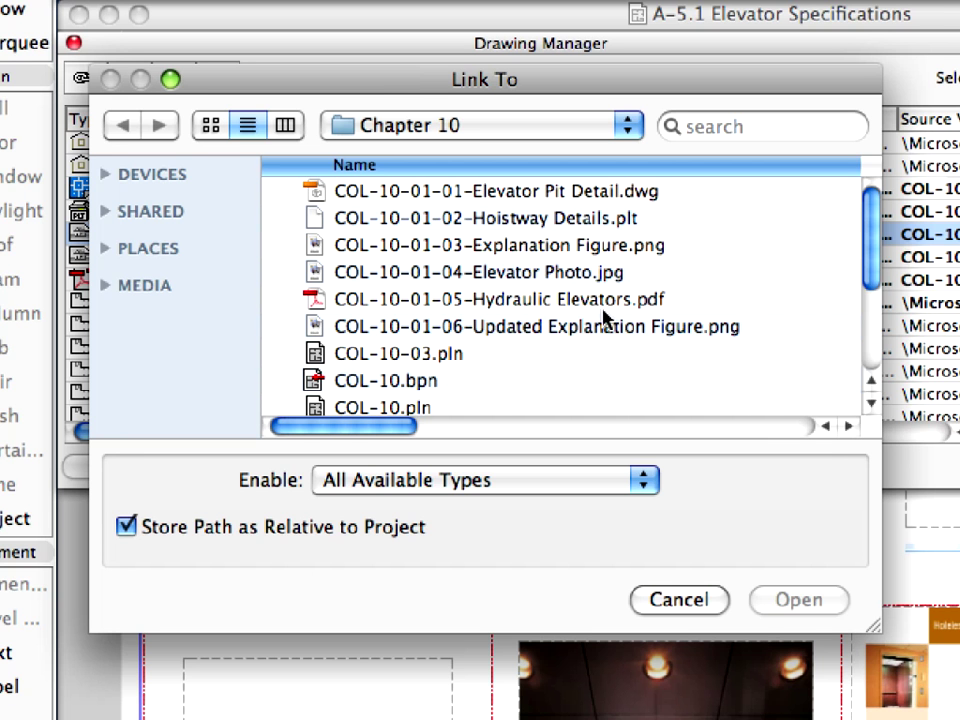
{"action": "left_click", "coordinate": [627, 334]}
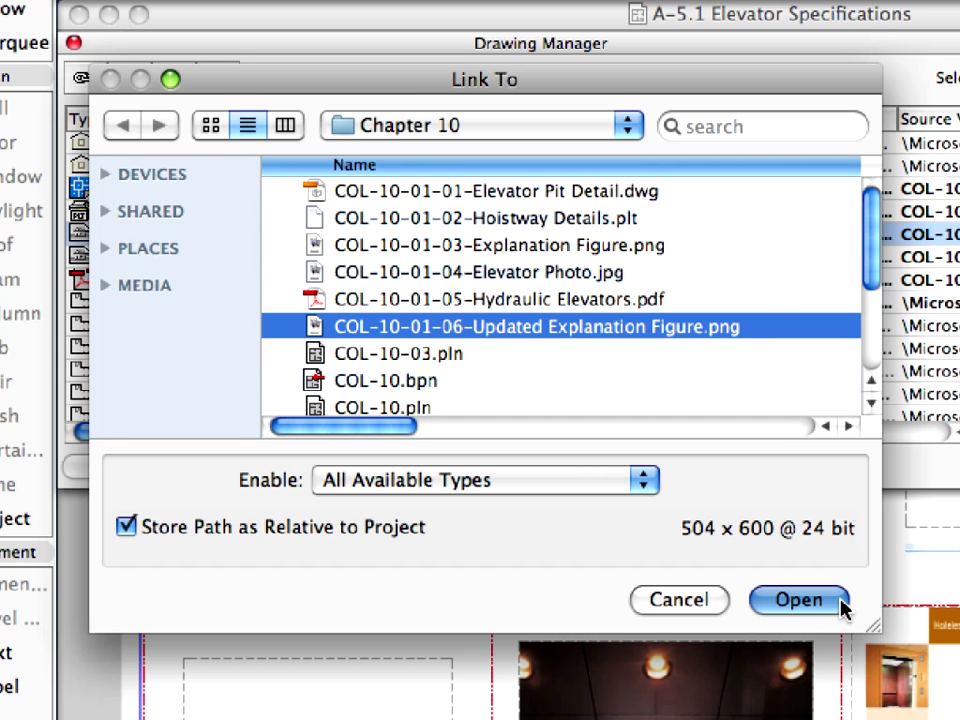
{"action": "left_click", "coordinate": [798, 600]}
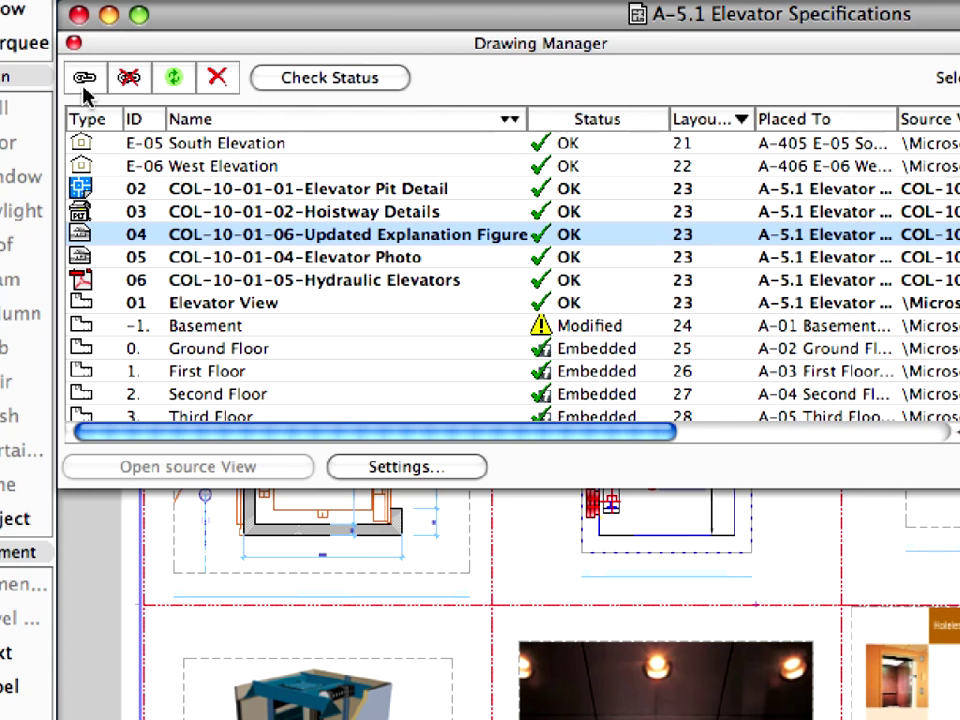
Break the link of drawing 05, COL-10-01-04-Elevator Photo, making it Embedded
{"action": "left_click", "coordinate": [397, 256]}
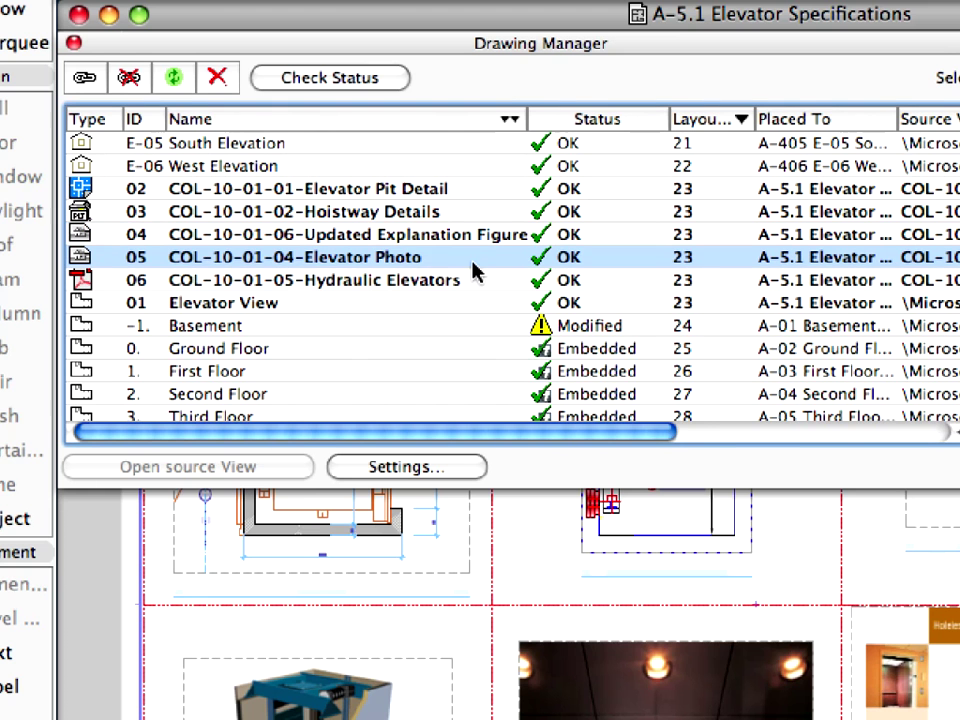
{"action": "mouse_move", "coordinate": [480, 262]}
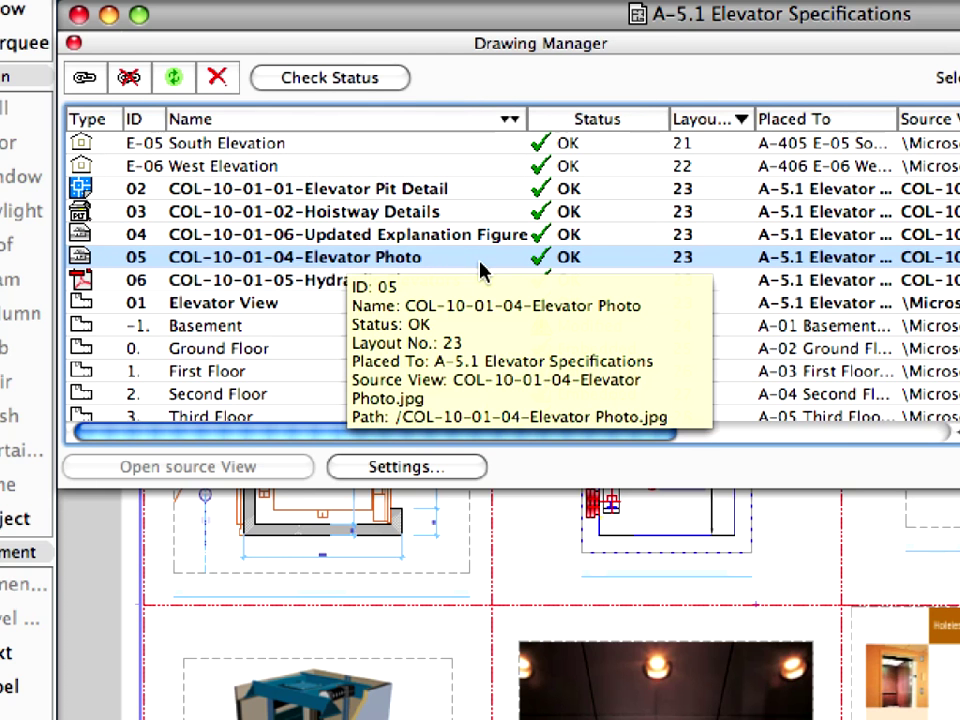
{"action": "left_click", "coordinate": [142, 88]}
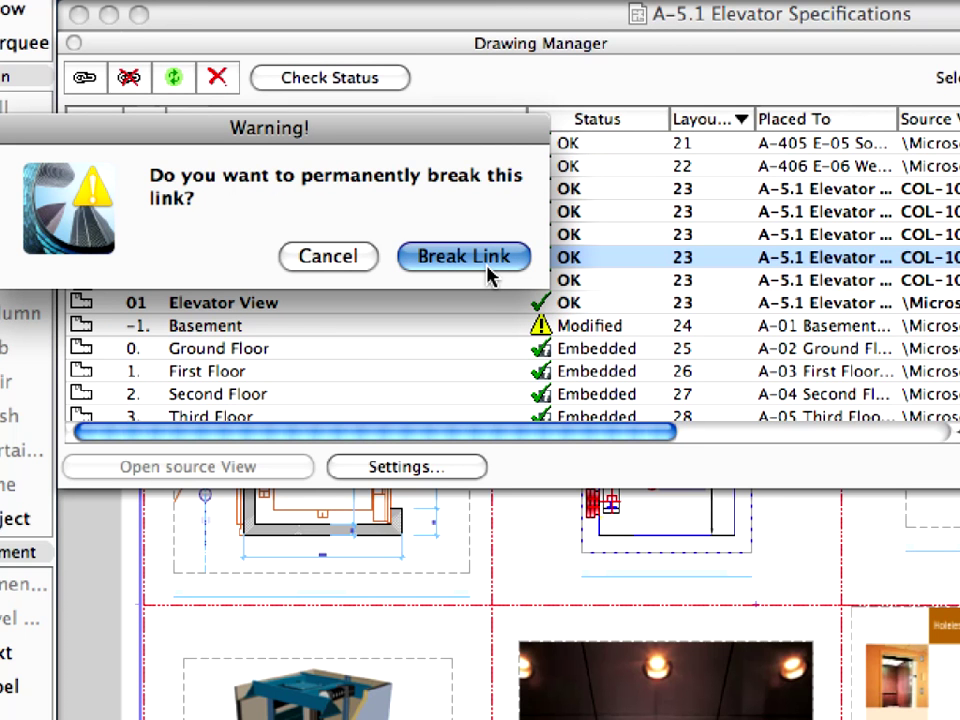
{"action": "left_click", "coordinate": [488, 265]}
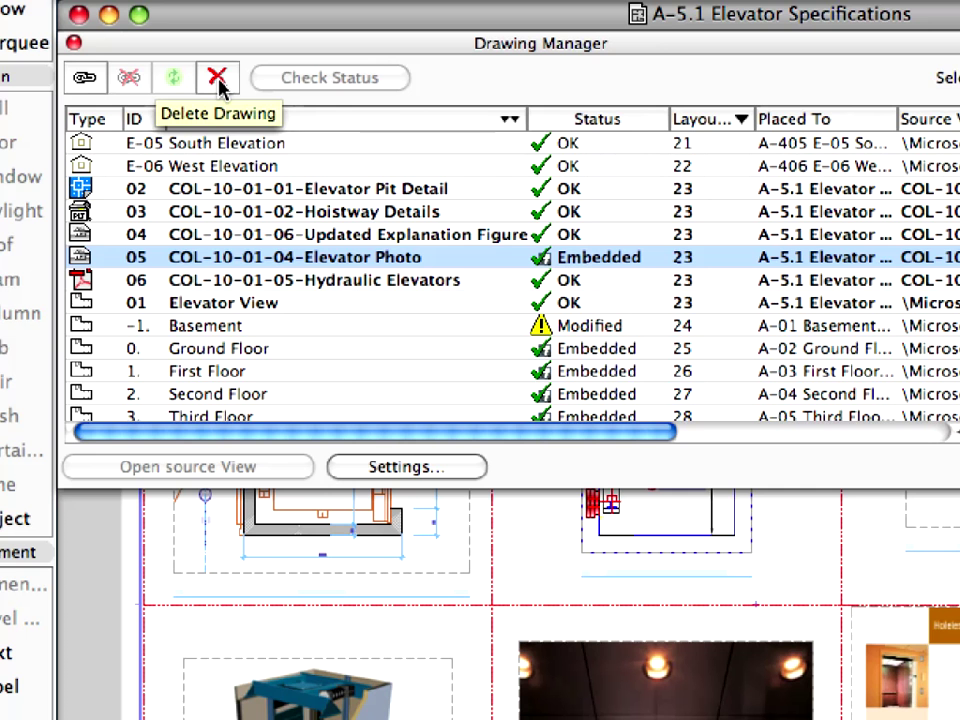
Close the Drawing Manager and select the elevator photo to verify its Embedded status
{"action": "left_click", "coordinate": [75, 44]}
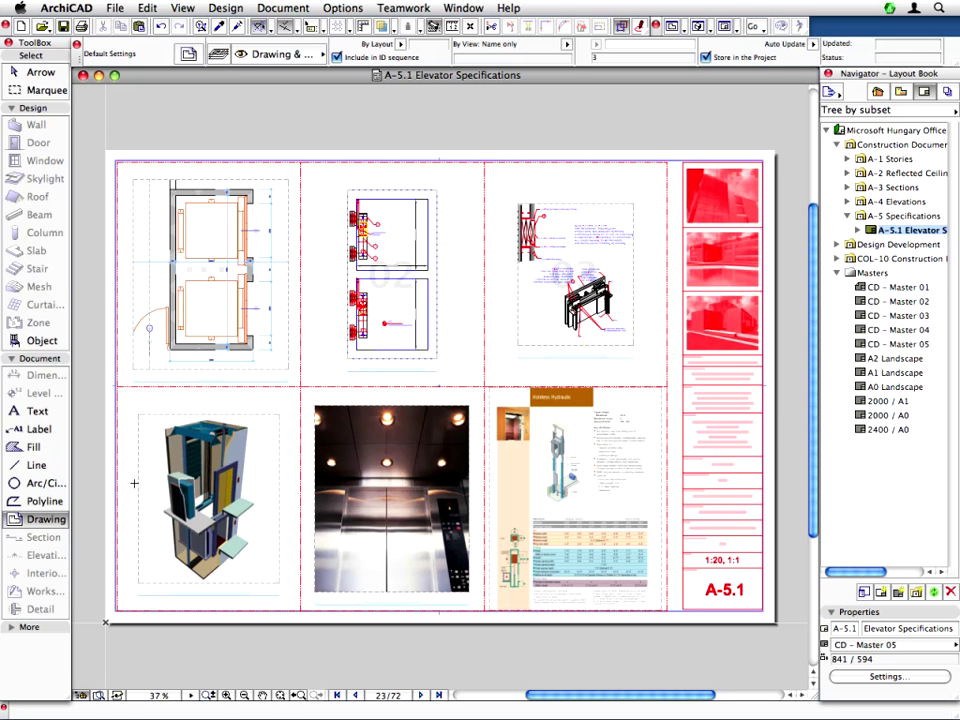
{"action": "scroll", "coordinate": [133, 483], "scroll_direction": "up", "scroll_amount": 5}
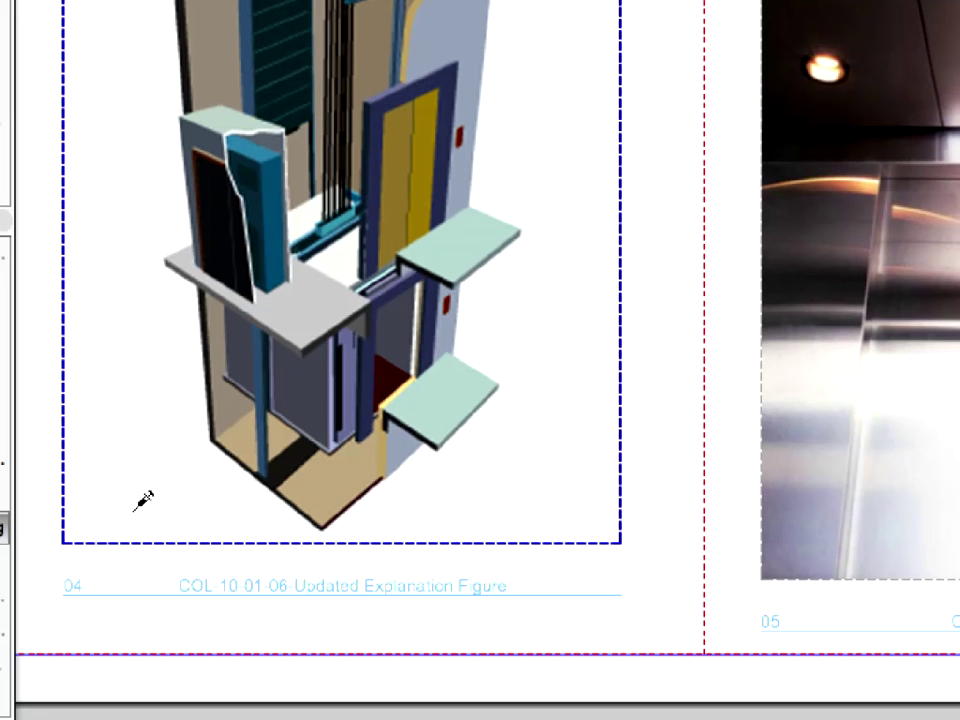
{"action": "key", "text": "Escape"}
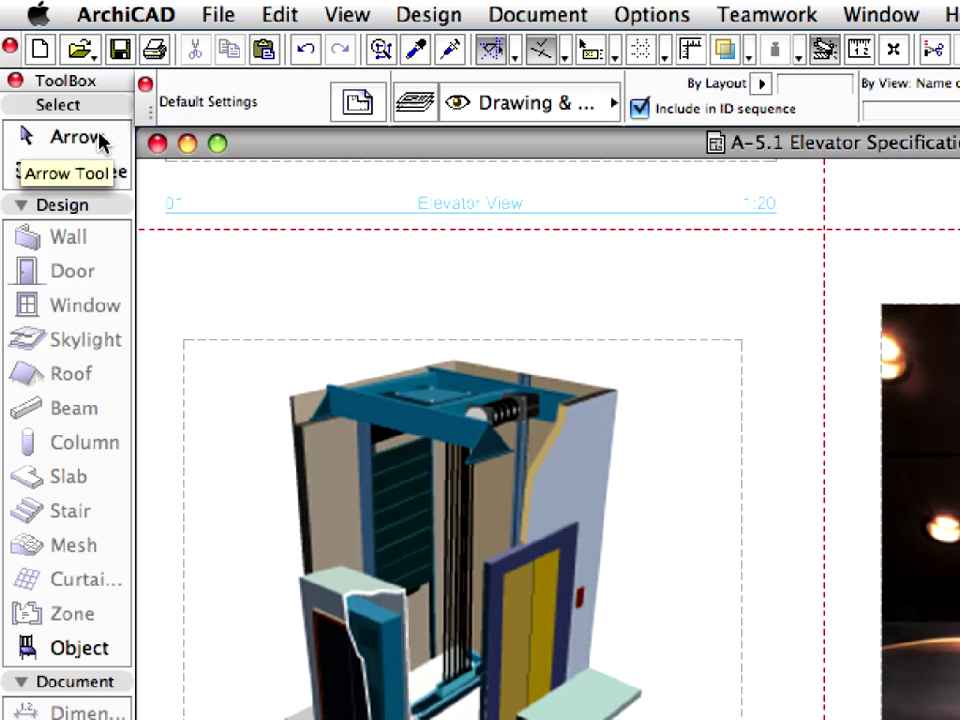
{"action": "left_click", "coordinate": [100, 140]}
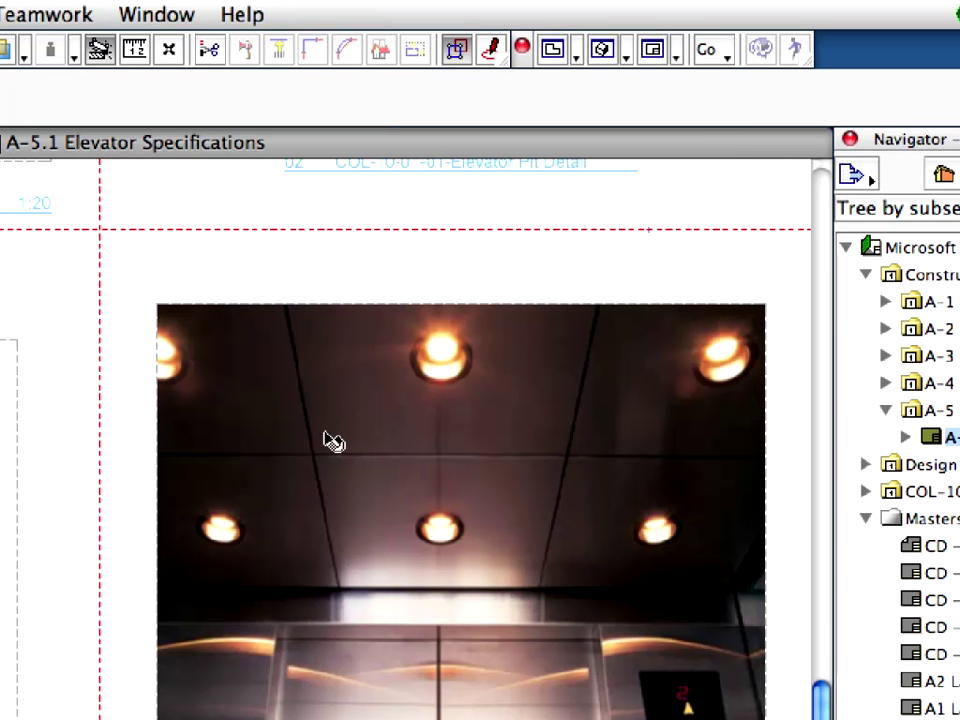
{"action": "left_click", "coordinate": [276, 420]}
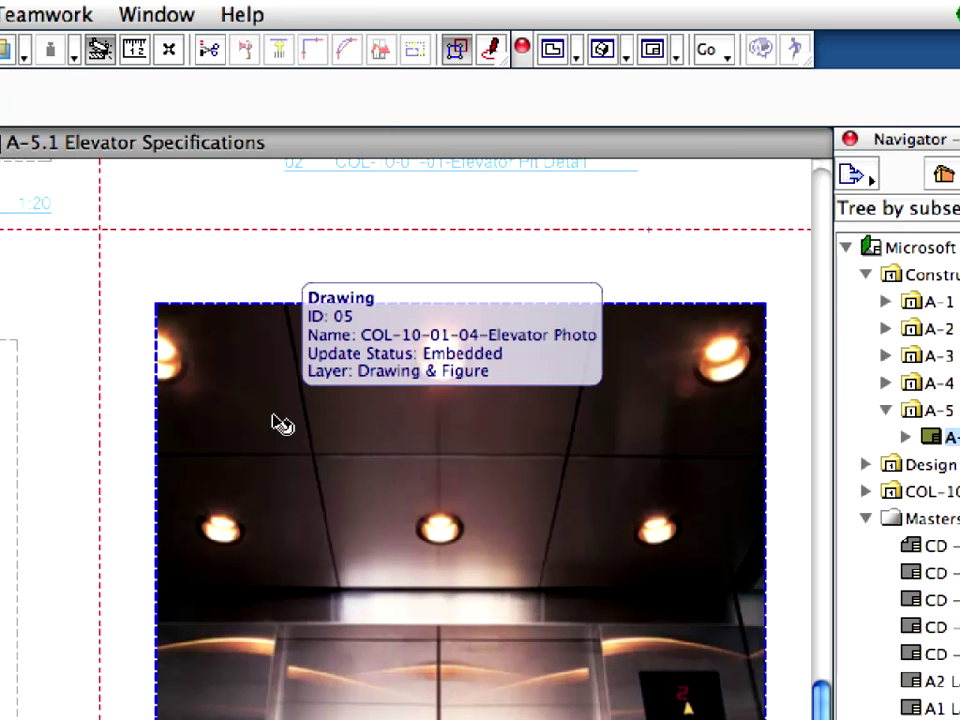